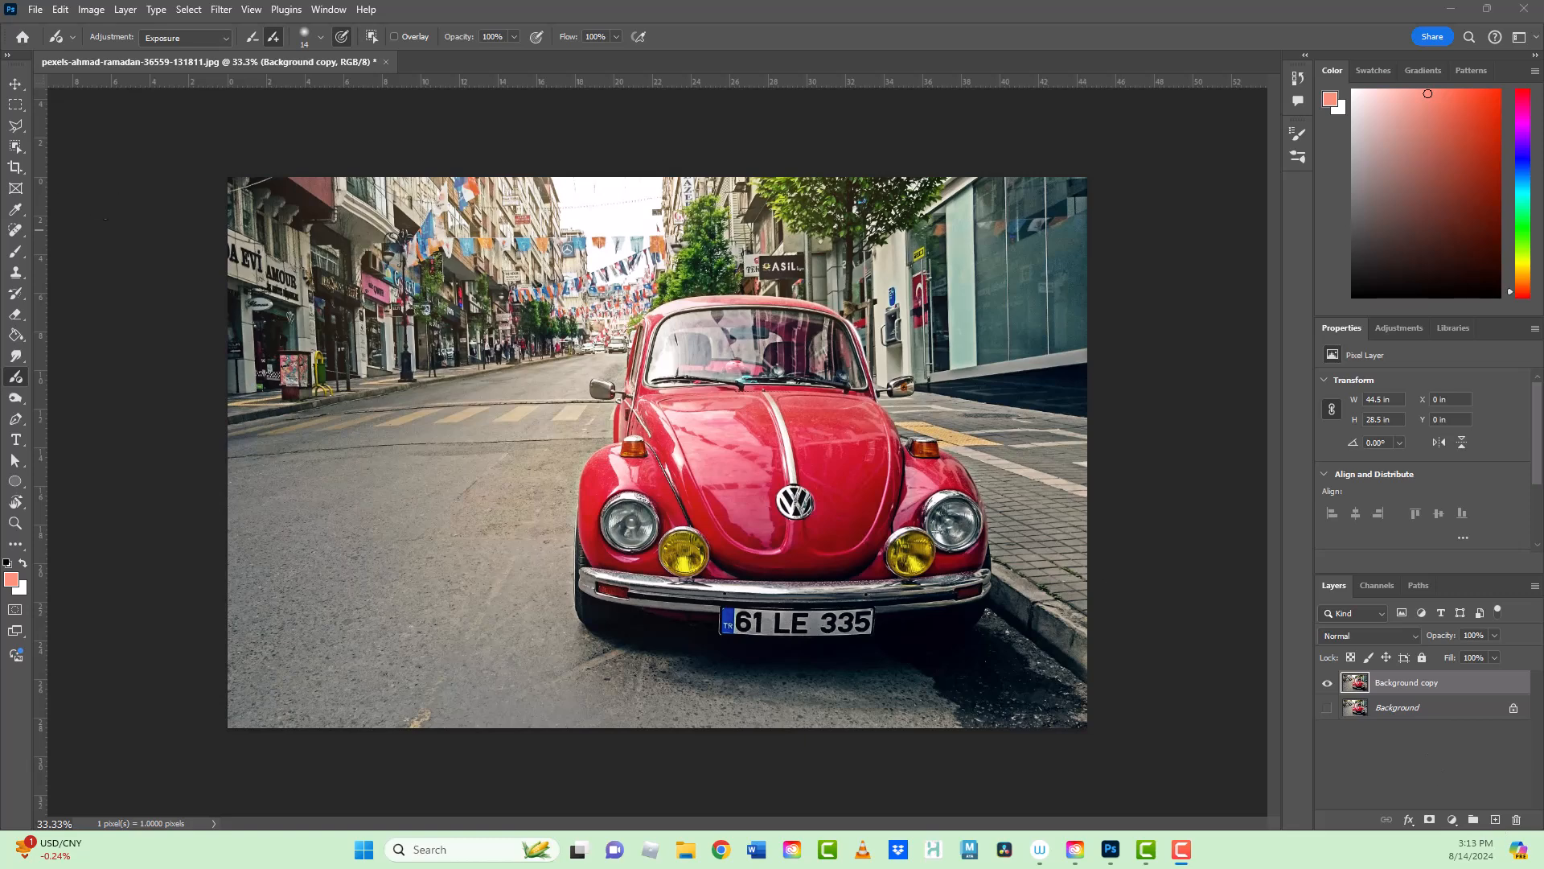
Step: Activate the Adjustment Brush and set its brush size to 100
{"action": "left_click", "coordinate": [16, 376]}
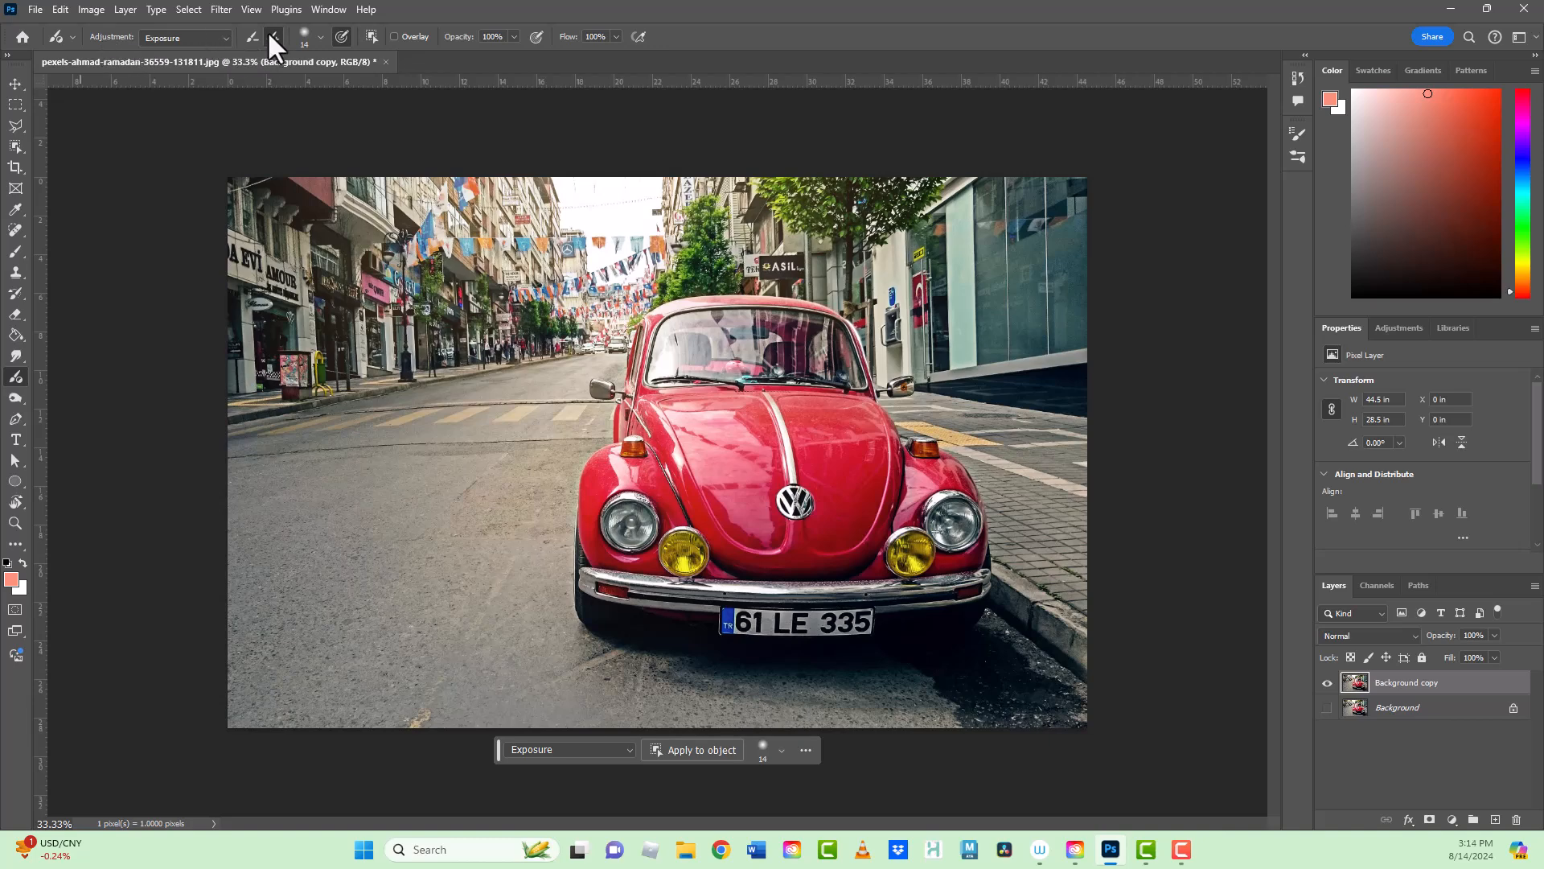
{"action": "left_click", "coordinate": [320, 37]}
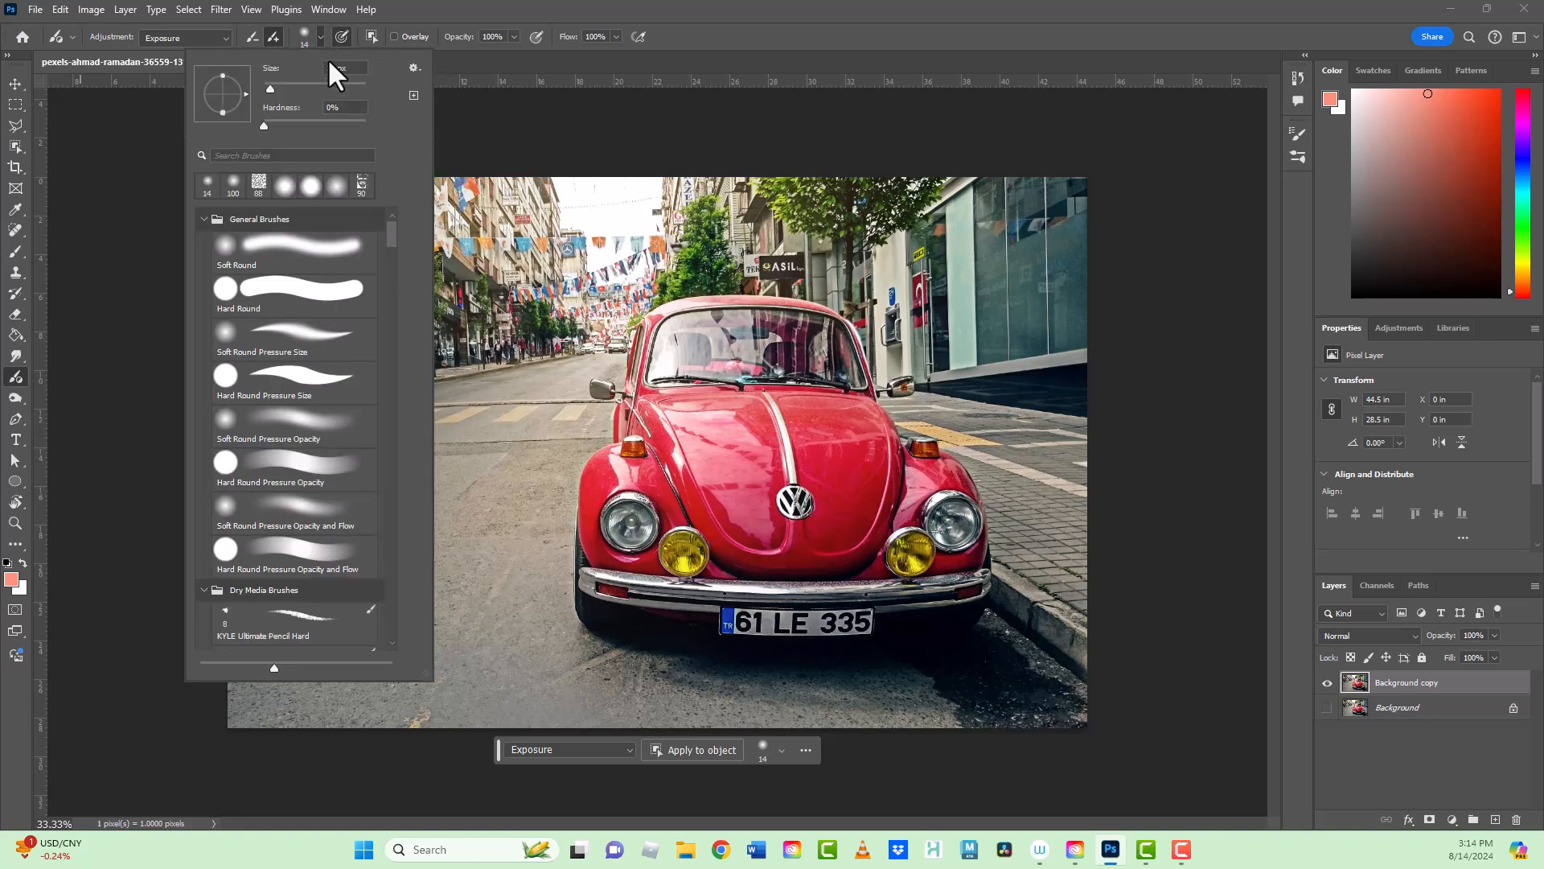
{"action": "left_click", "coordinate": [308, 82]}
{"action": "left_click", "coordinate": [435, 4]}
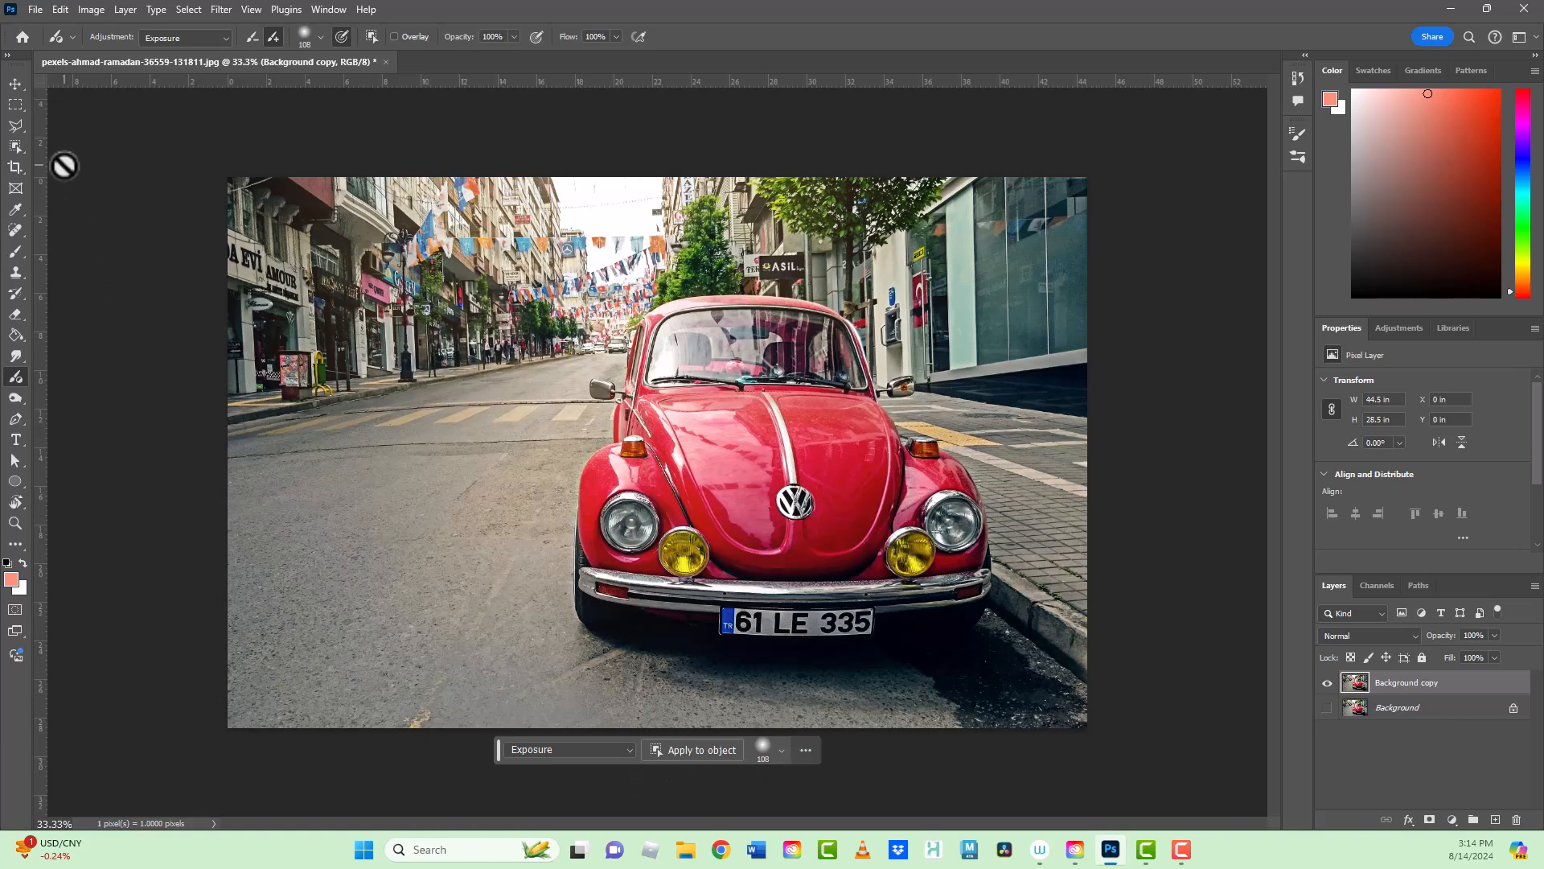
Step: Select the entire image with a rectangular marquee and apply an Exposure adjustment to it with the Adjustment Brush
{"action": "left_click", "coordinate": [13, 104]}
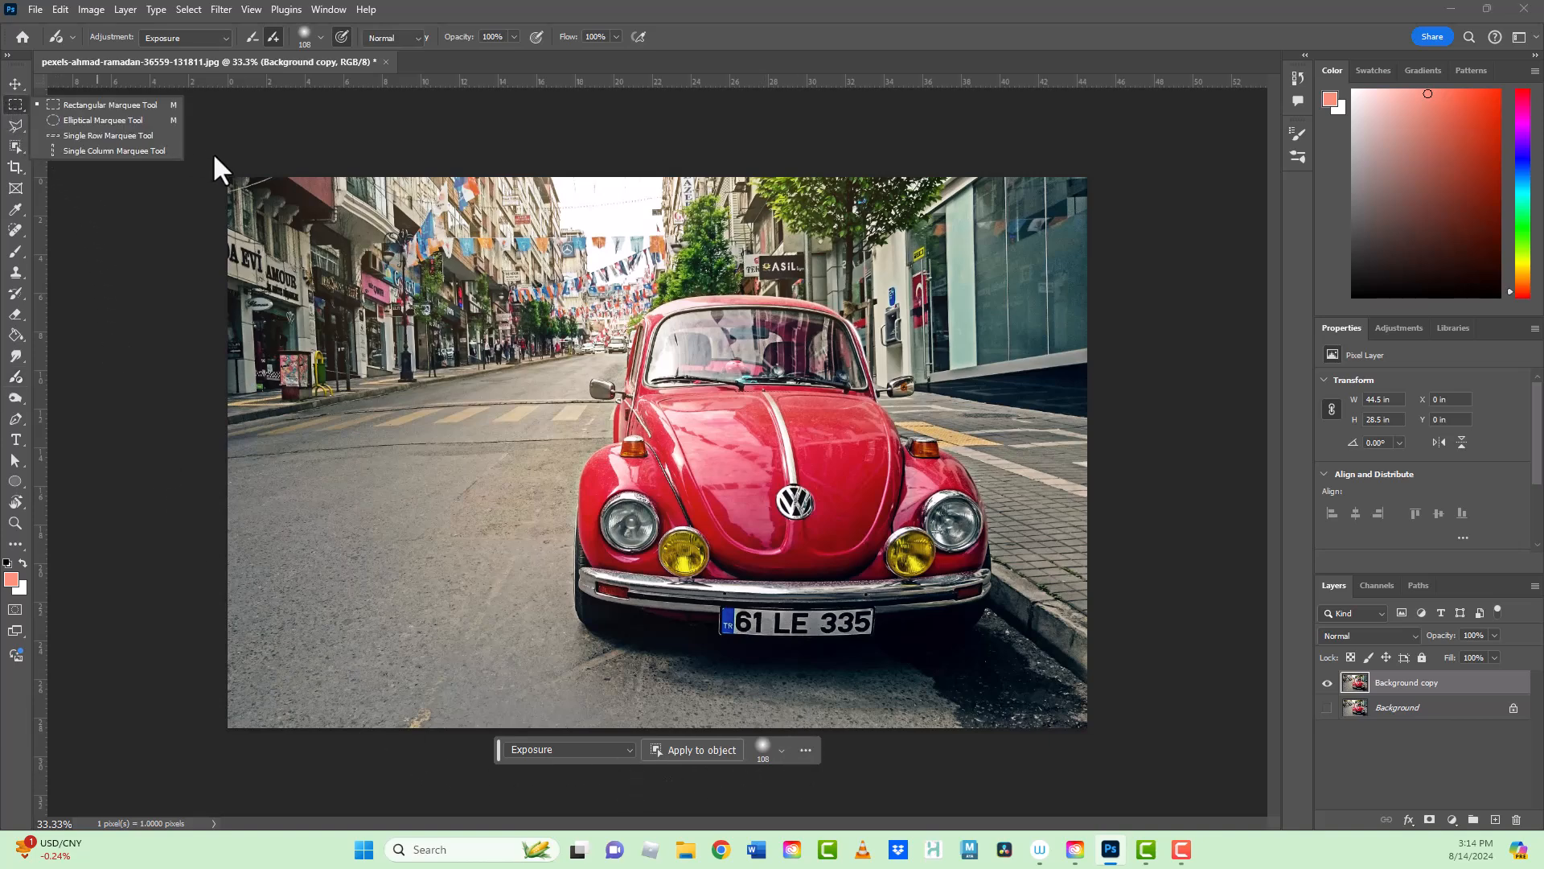
{"action": "left_click_drag", "start_coordinate": [214, 163], "coordinate": [1103, 761]}
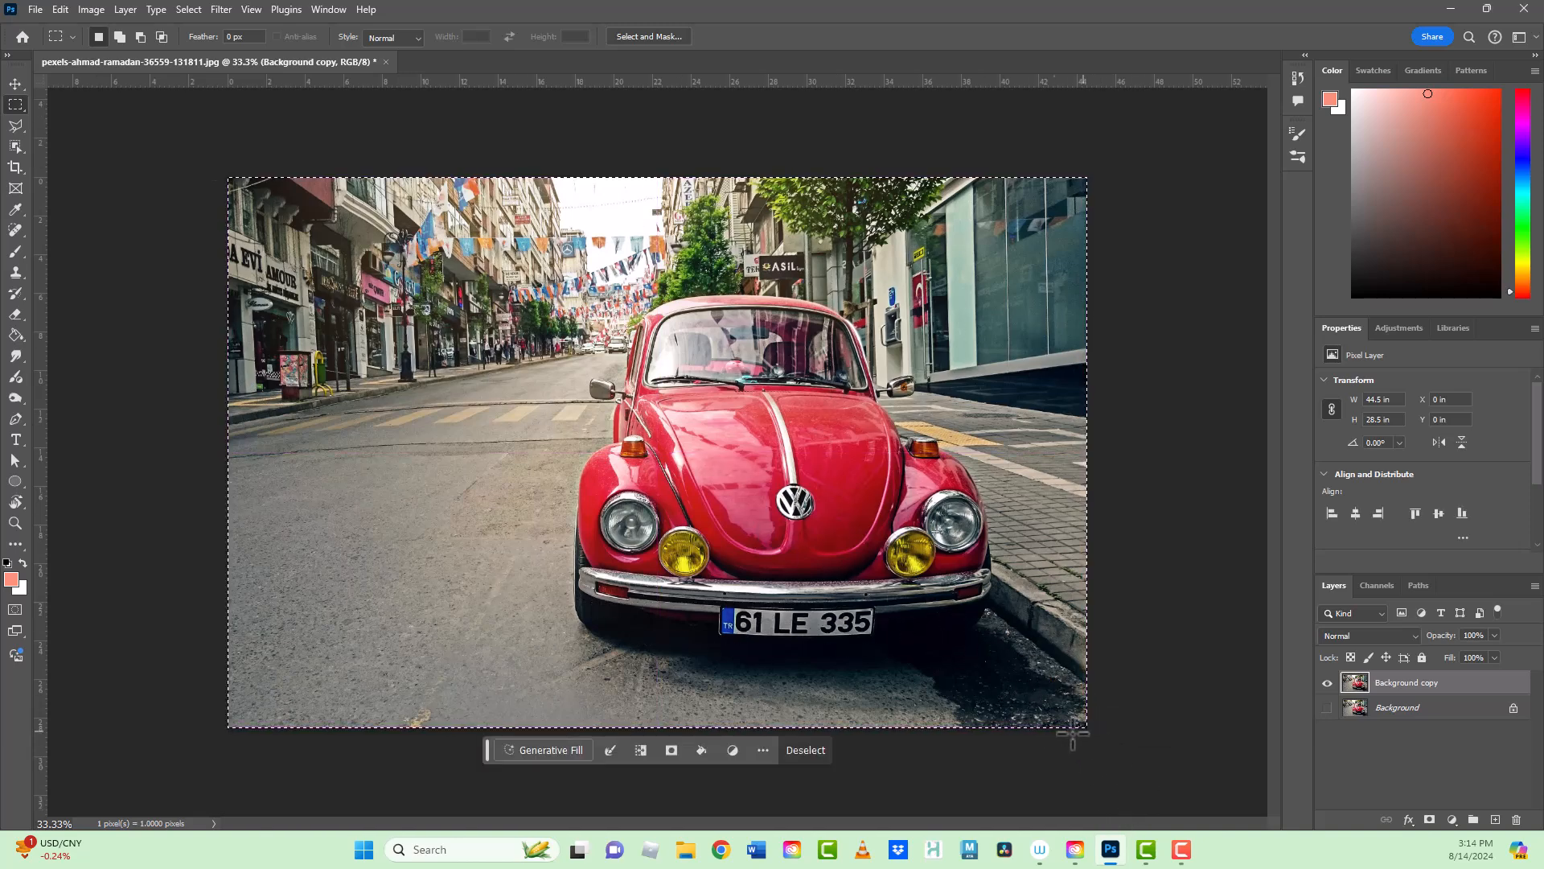
{"action": "left_click", "coordinate": [15, 377]}
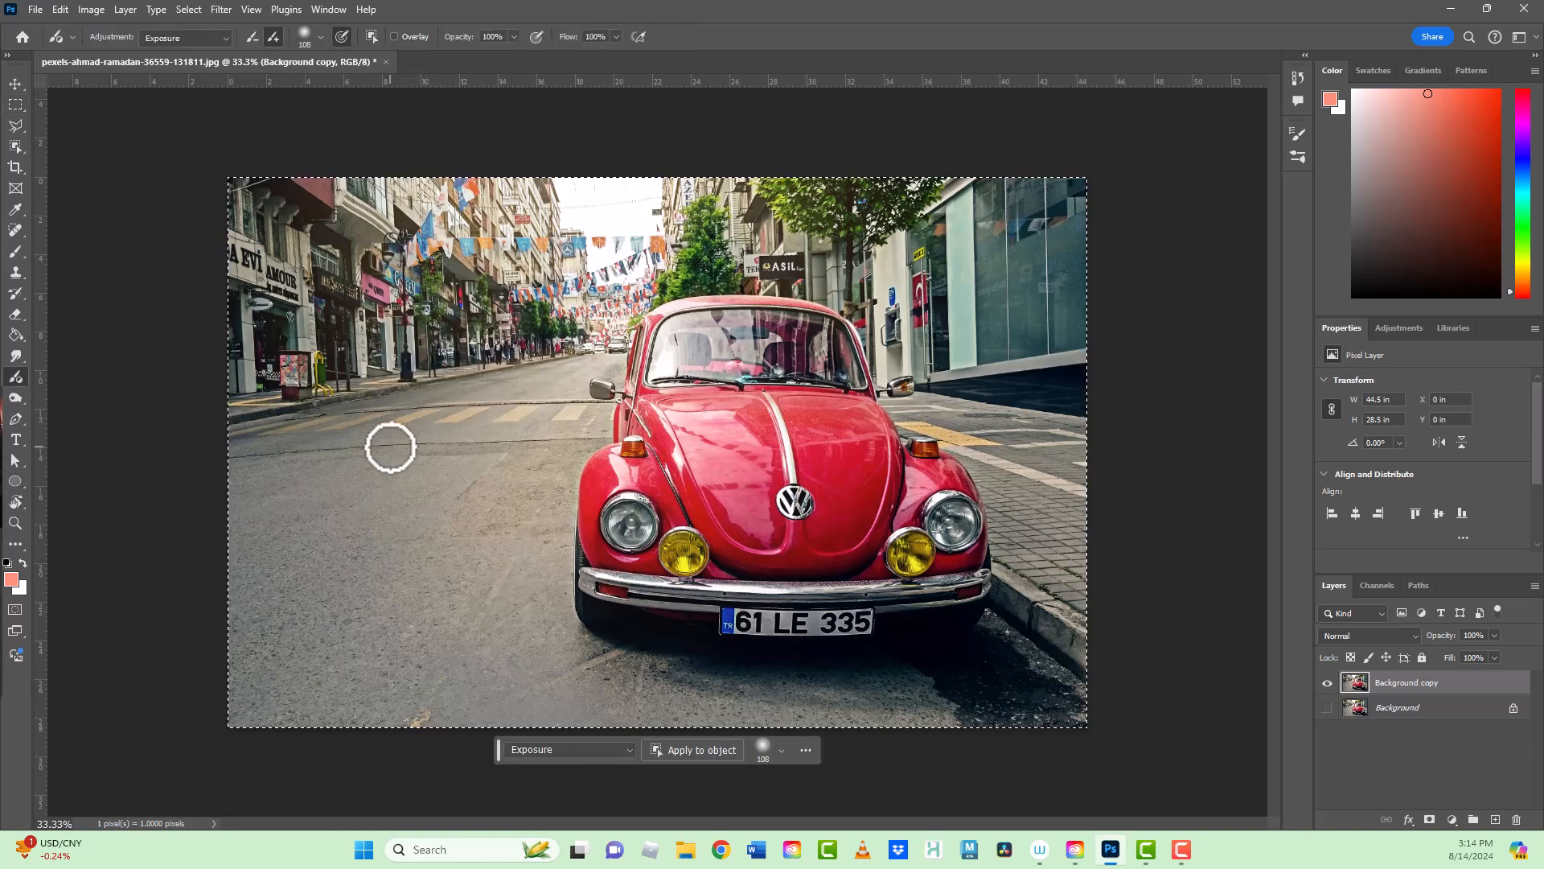
{"action": "left_click", "coordinate": [450, 486]}
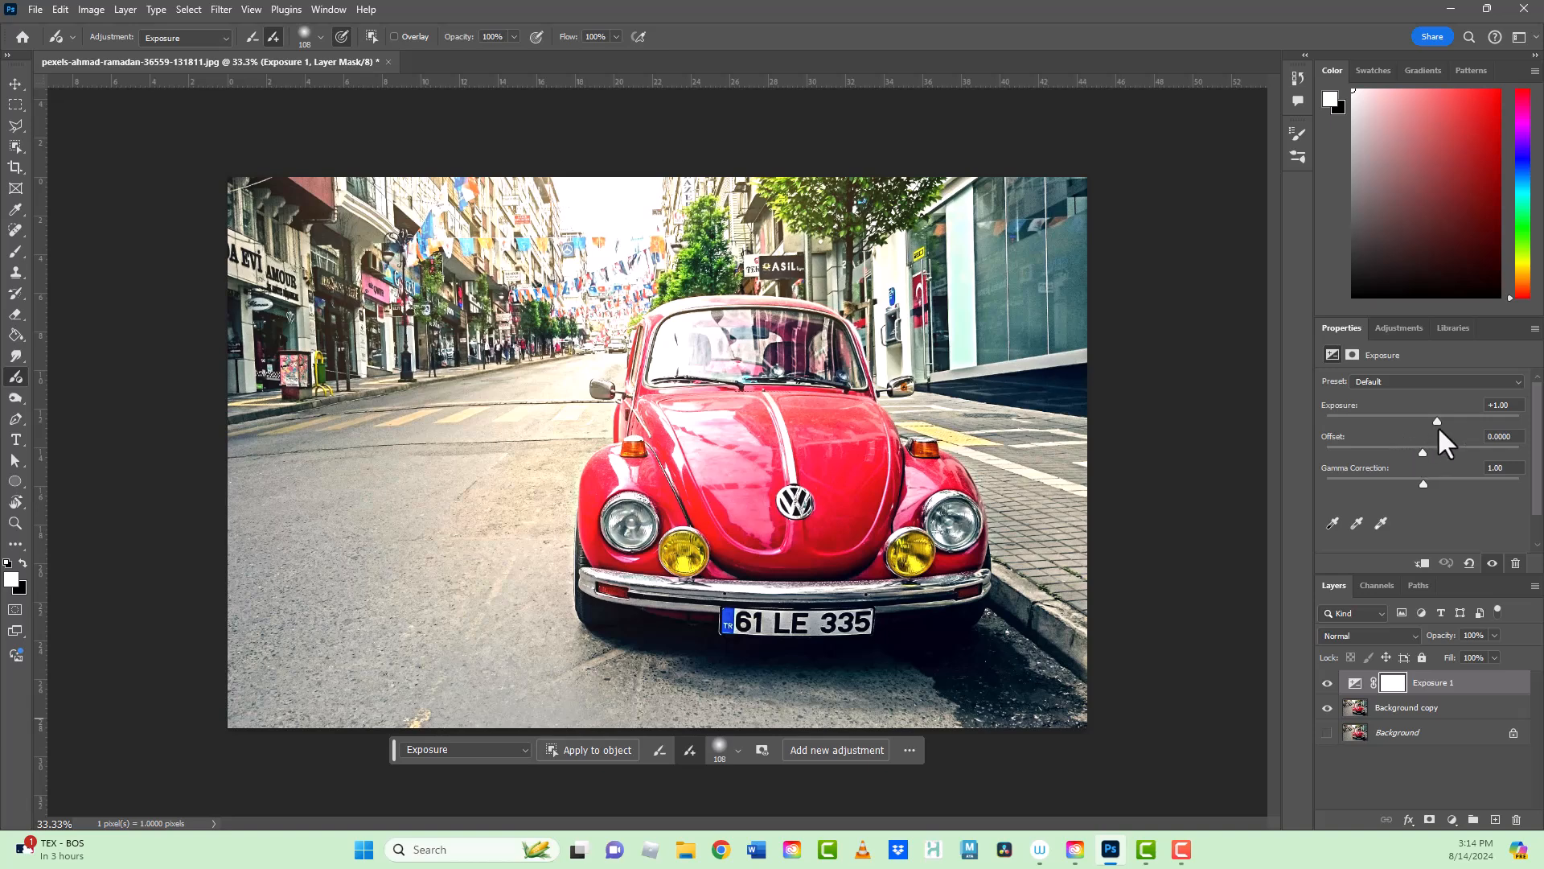
Step: Set the exposure value to 0.00 and delete the Exposure adjustment layer
{"action": "mouse_move", "coordinate": [1437, 421]}
{"action": "left_mouse_down"}
{"action": "mouse_move", "coordinate": [1392, 423]}
{"action": "mouse_move", "coordinate": [1460, 424]}
{"action": "mouse_move", "coordinate": [1405, 433]}
{"action": "mouse_move", "coordinate": [1440, 441]}
{"action": "left_mouse_up"}
{"action": "left_click_drag", "start_coordinate": [1437, 419], "coordinate": [1422, 424]}
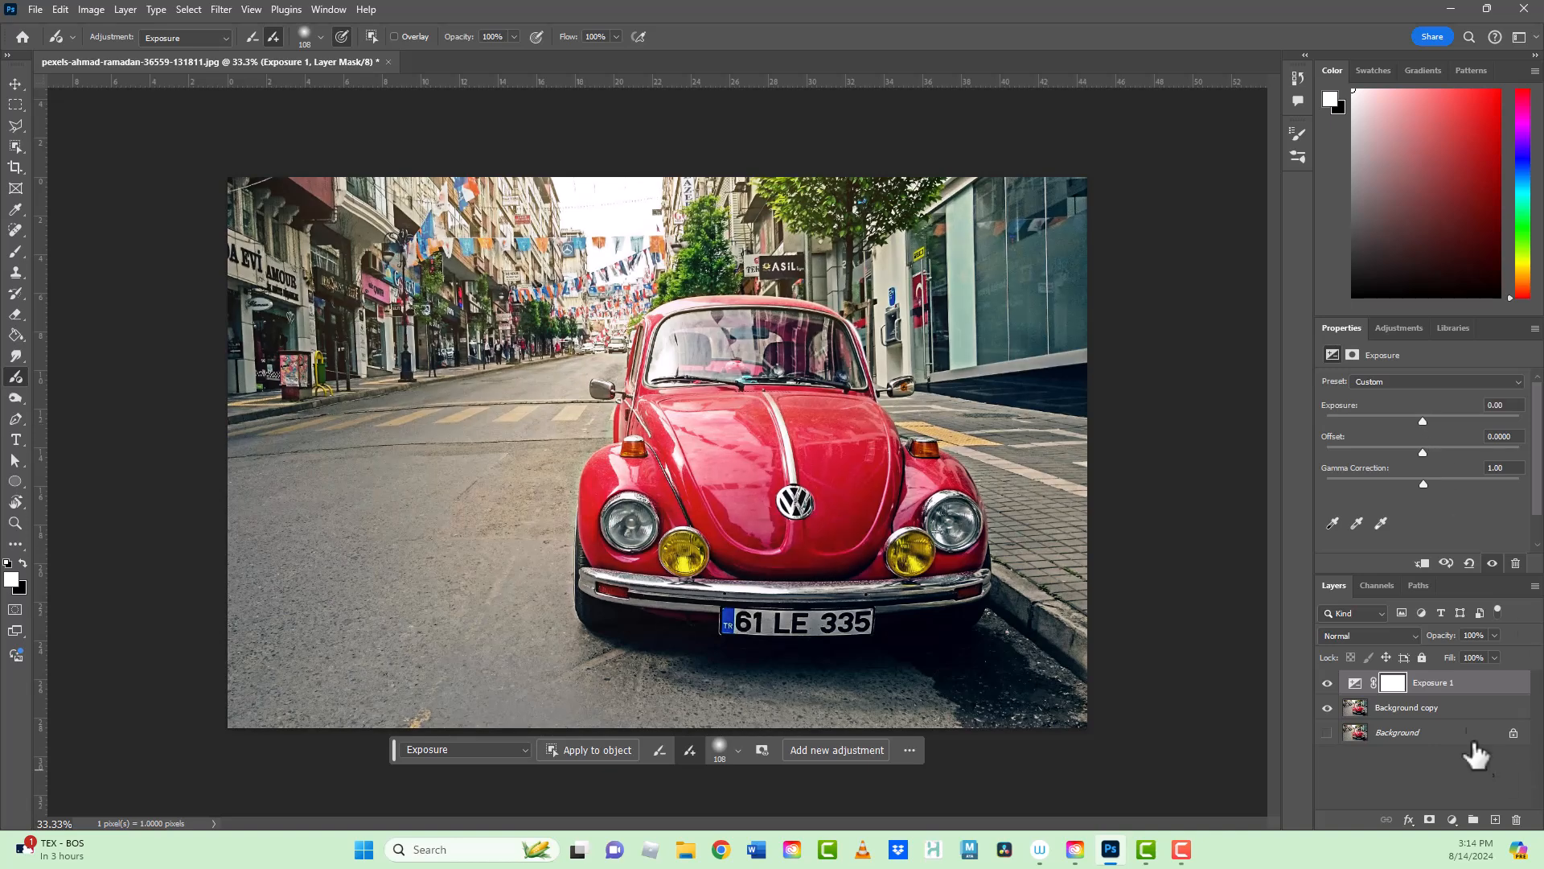
{"action": "left_click", "coordinate": [1355, 684]}
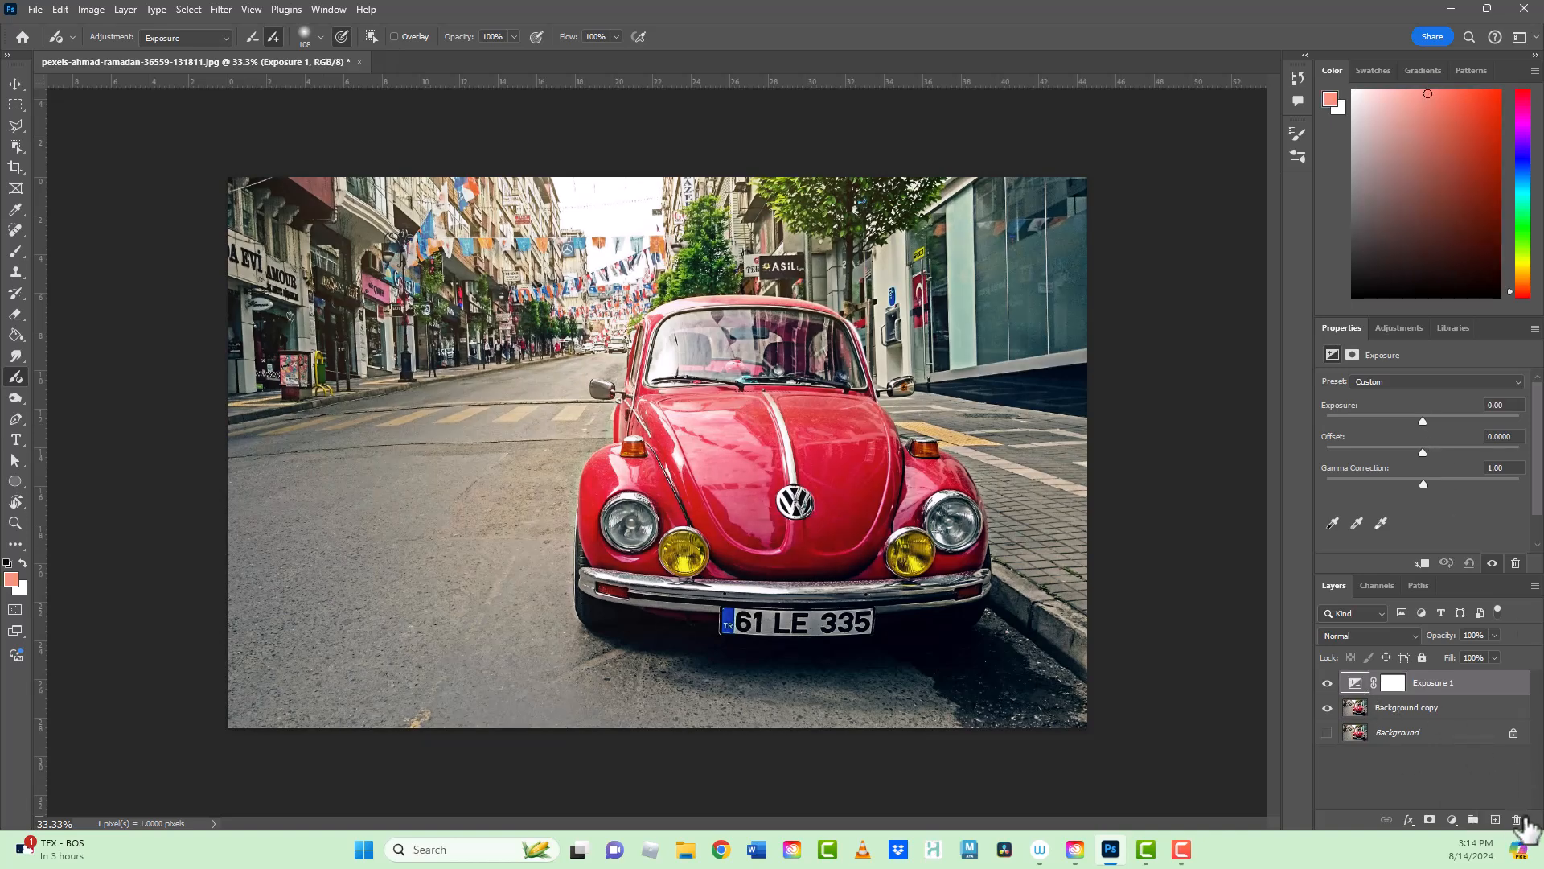
{"action": "left_click", "coordinate": [1518, 820]}
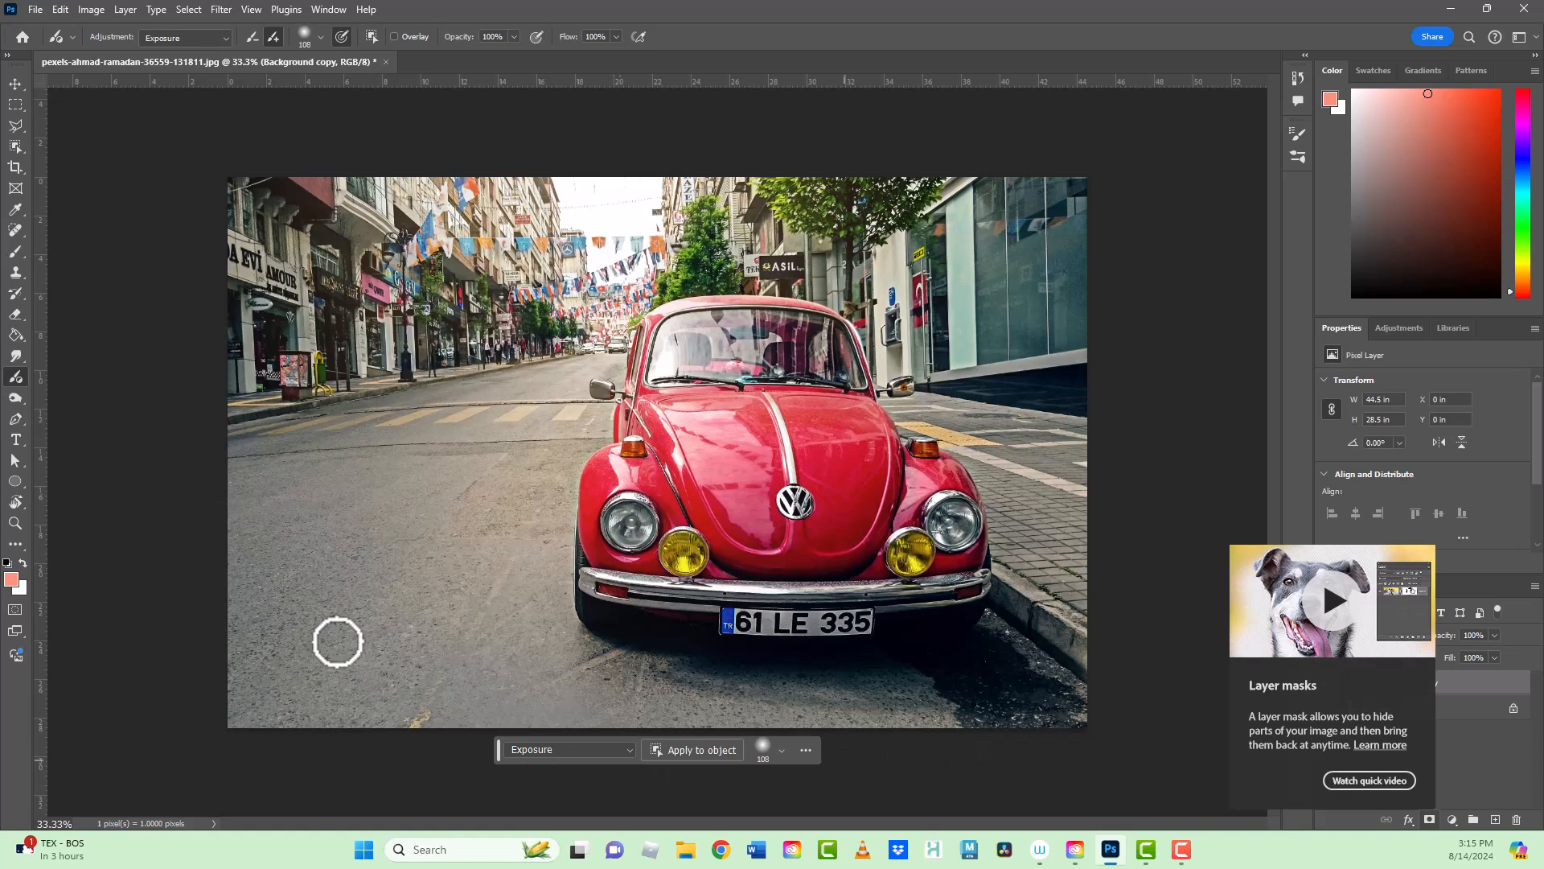
Step: Apply a Hue/Saturation adjustment to the car as a detected object, with hue -131 and saturation +3
{"action": "left_click", "coordinate": [223, 38]}
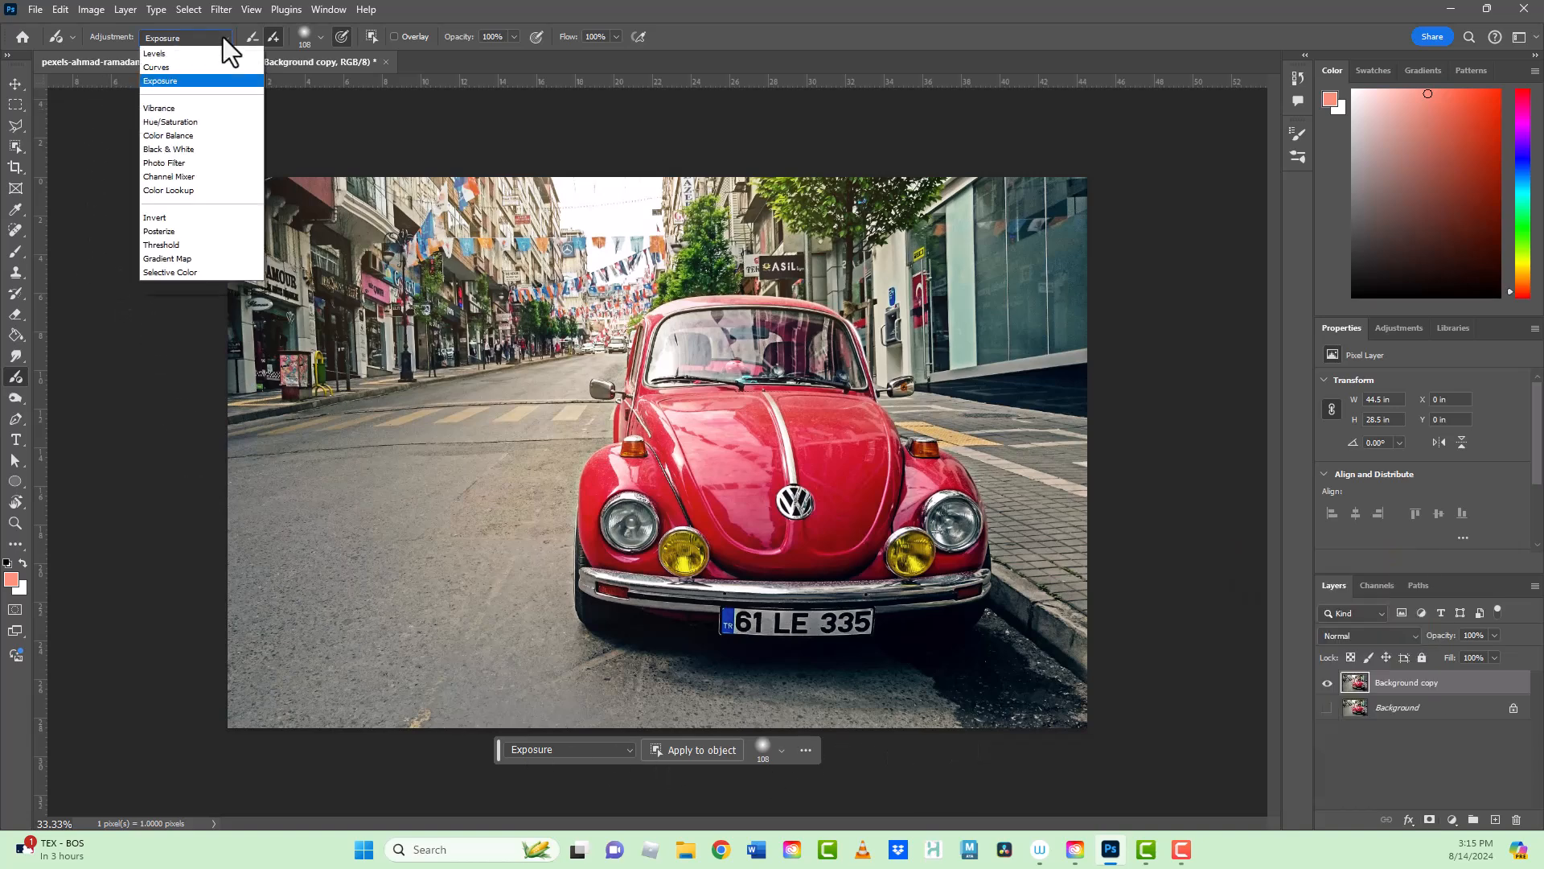
{"action": "left_click", "coordinate": [208, 135]}
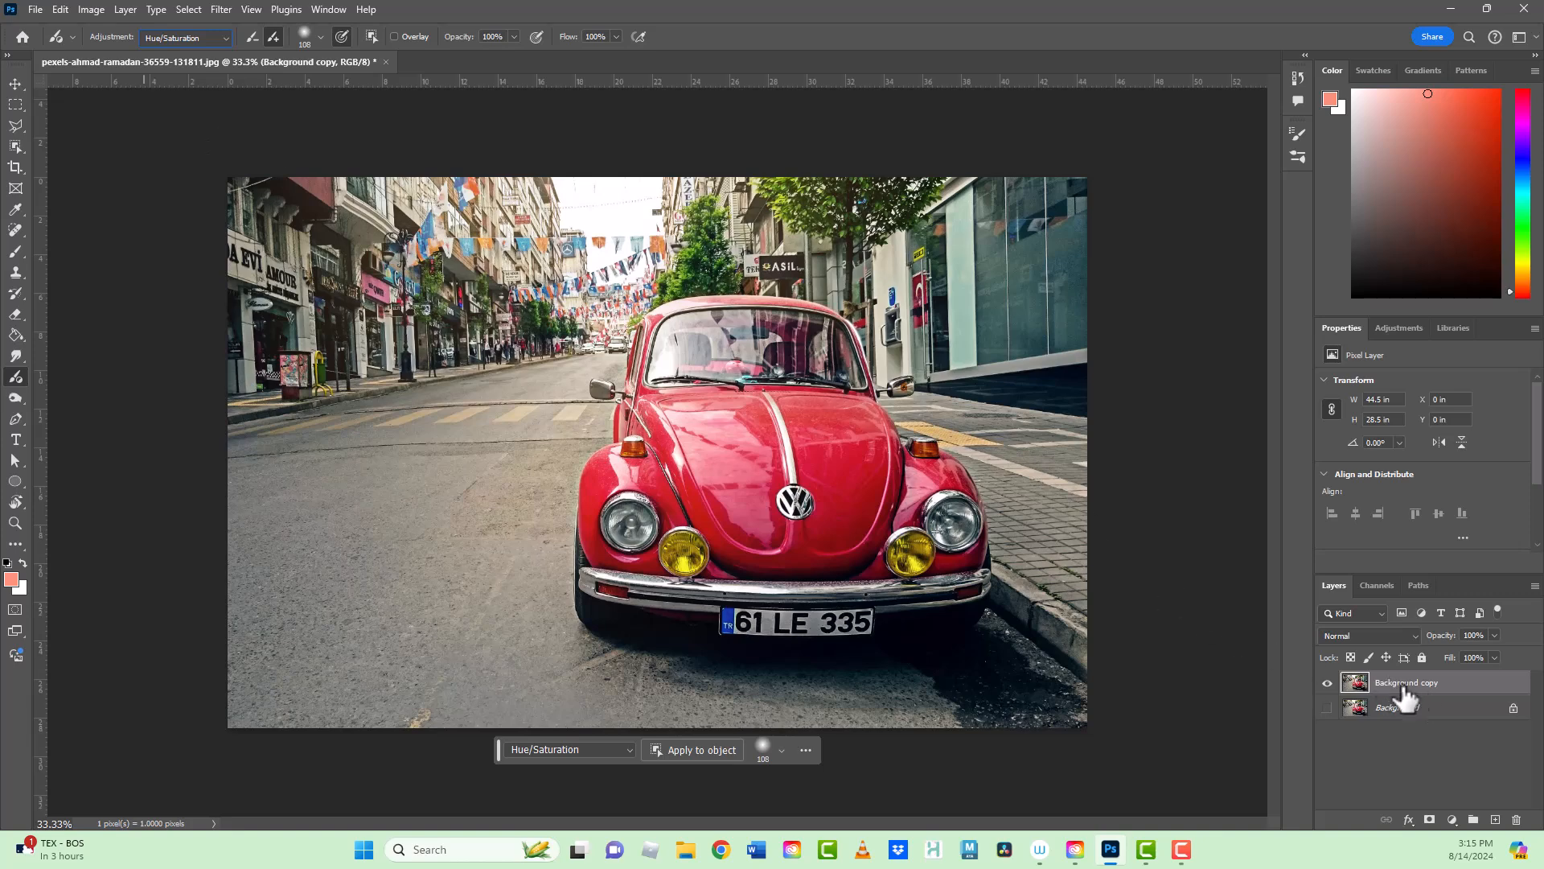
{"action": "left_click", "coordinate": [691, 750]}
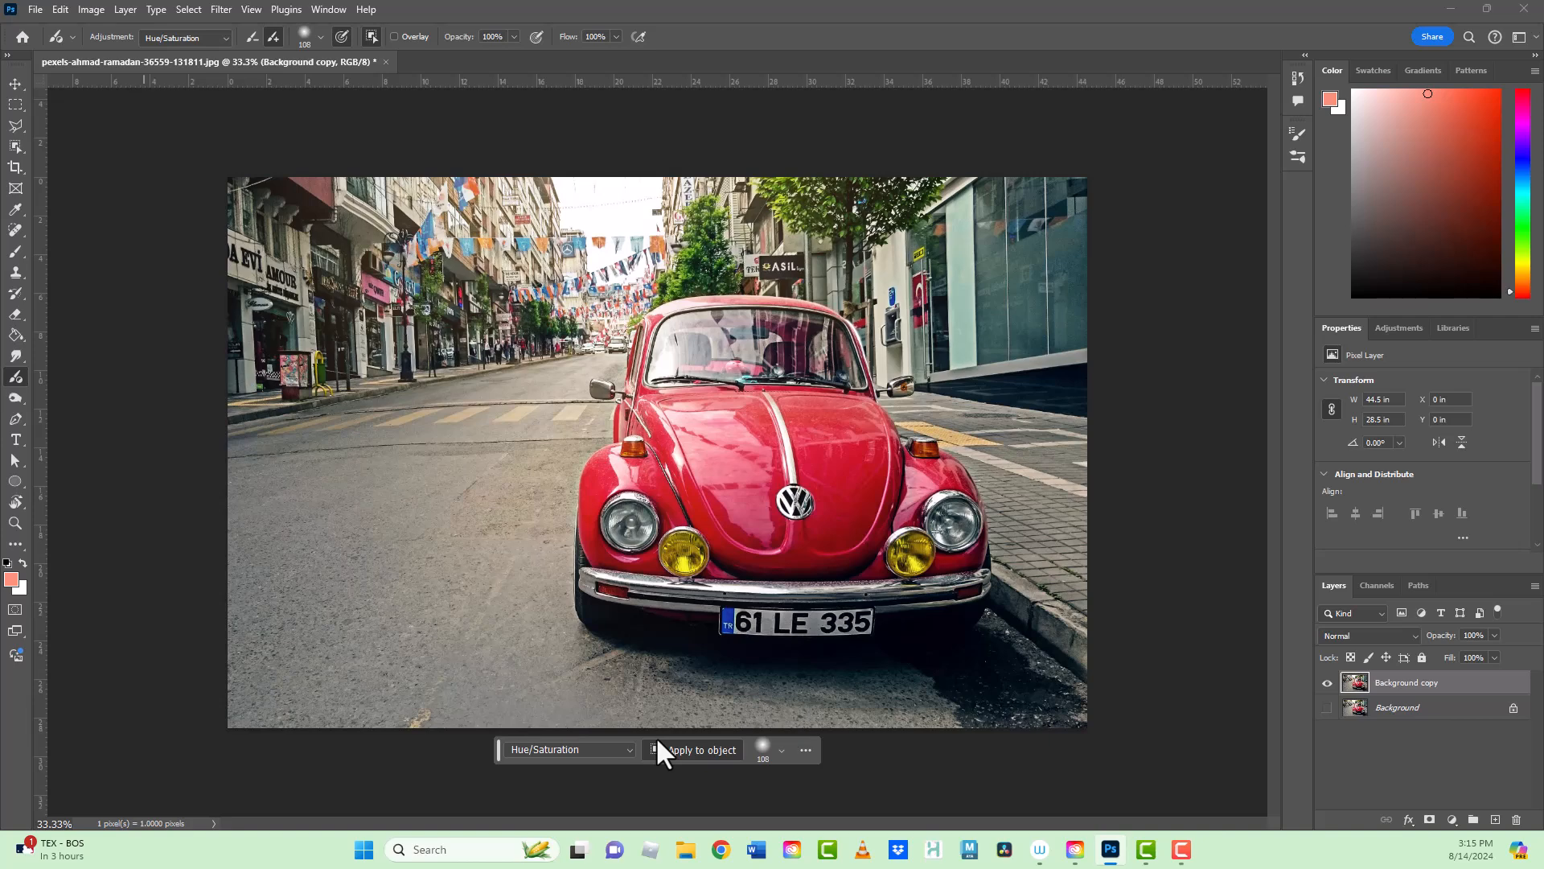
{"action": "left_click", "coordinate": [14, 377]}
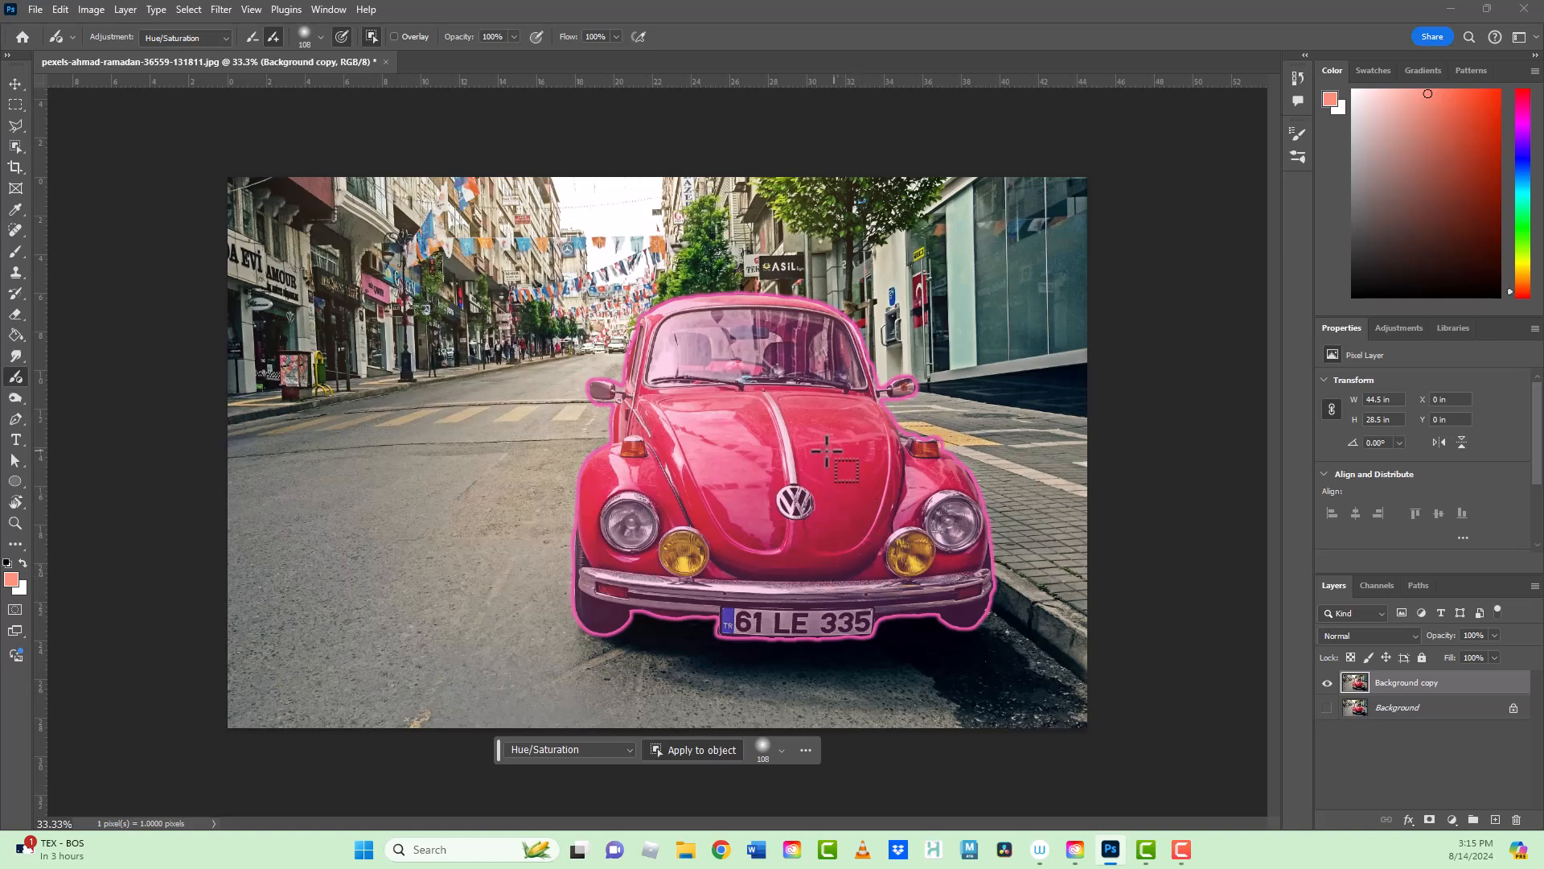
{"action": "left_click", "coordinate": [739, 438]}
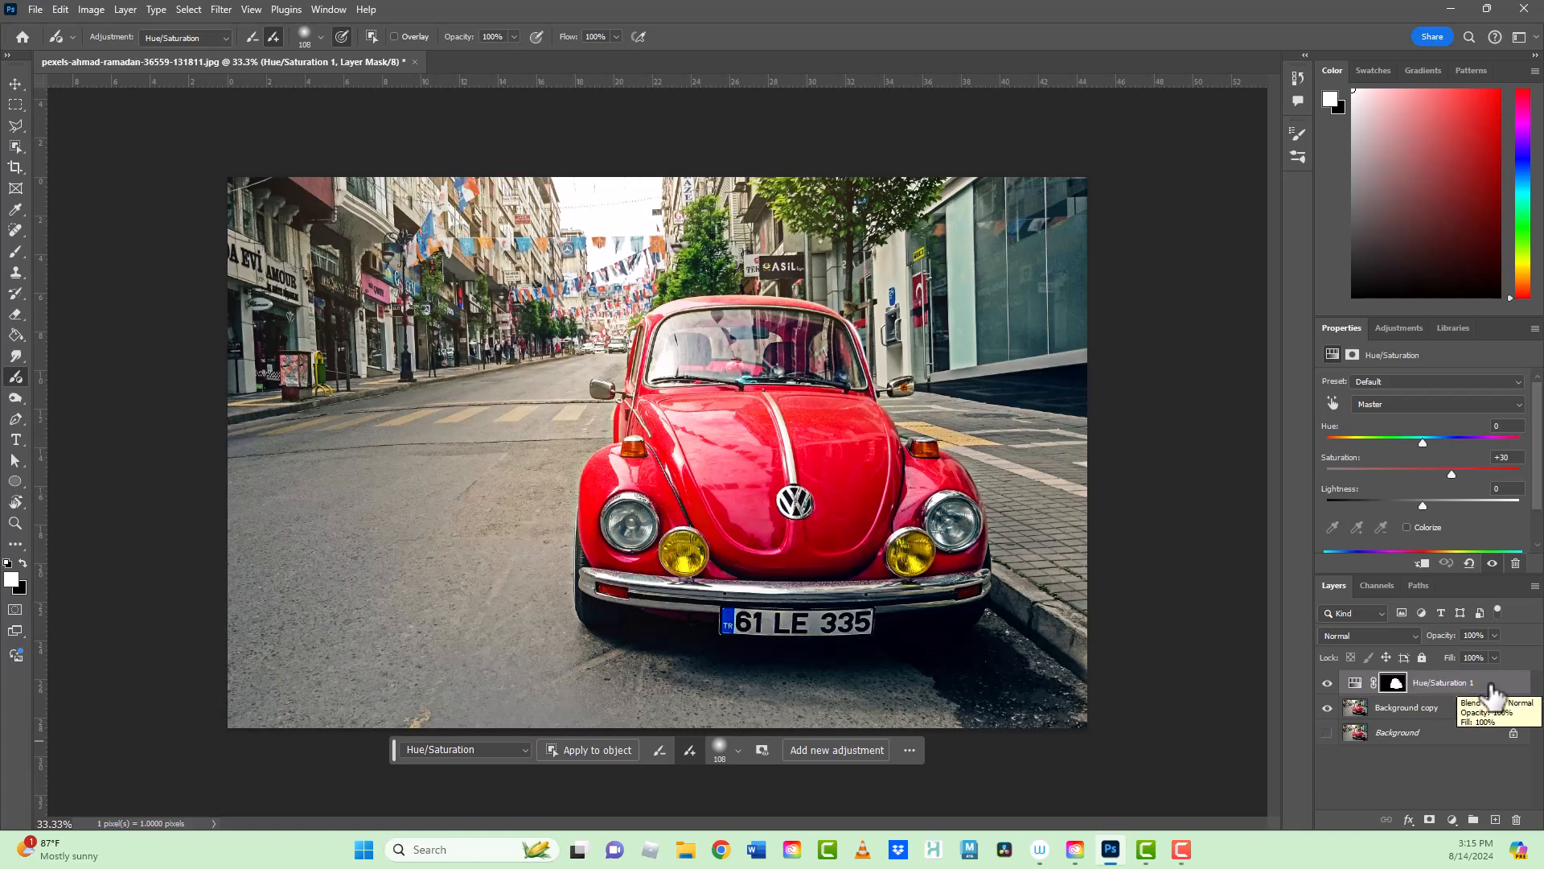
{"action": "left_click_drag", "start_coordinate": [1421, 441], "coordinate": [1344, 447]}
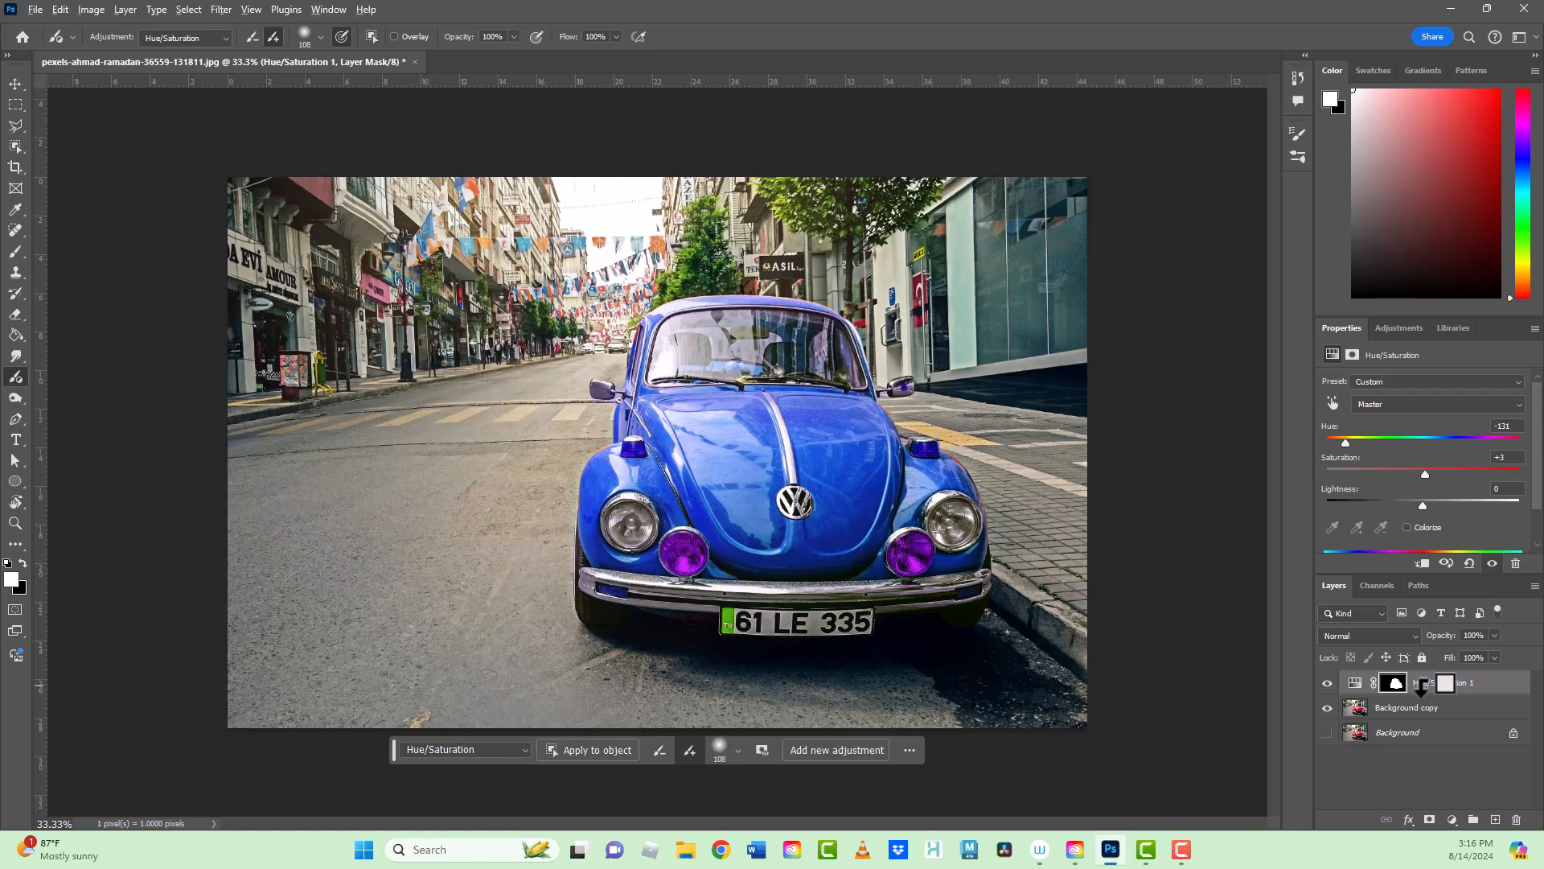
Step: Clip the Hue/Saturation adjustment to the layer below, release it, and compare the adjustment with its previous state
{"action": "left_click", "coordinate": [1423, 563]}
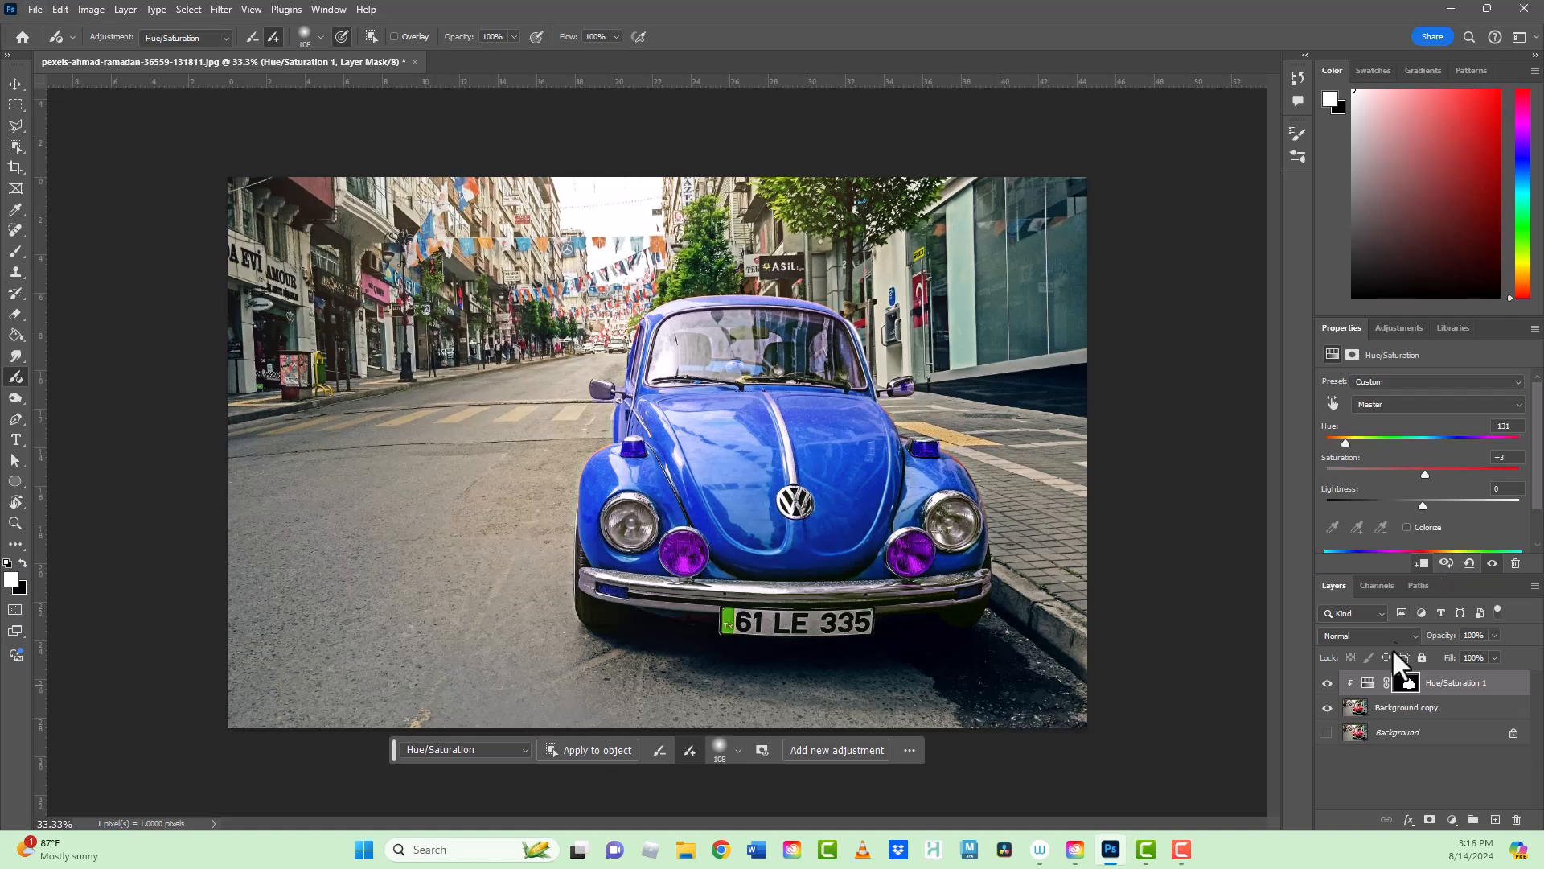
{"action": "left_click", "coordinate": [1423, 565]}
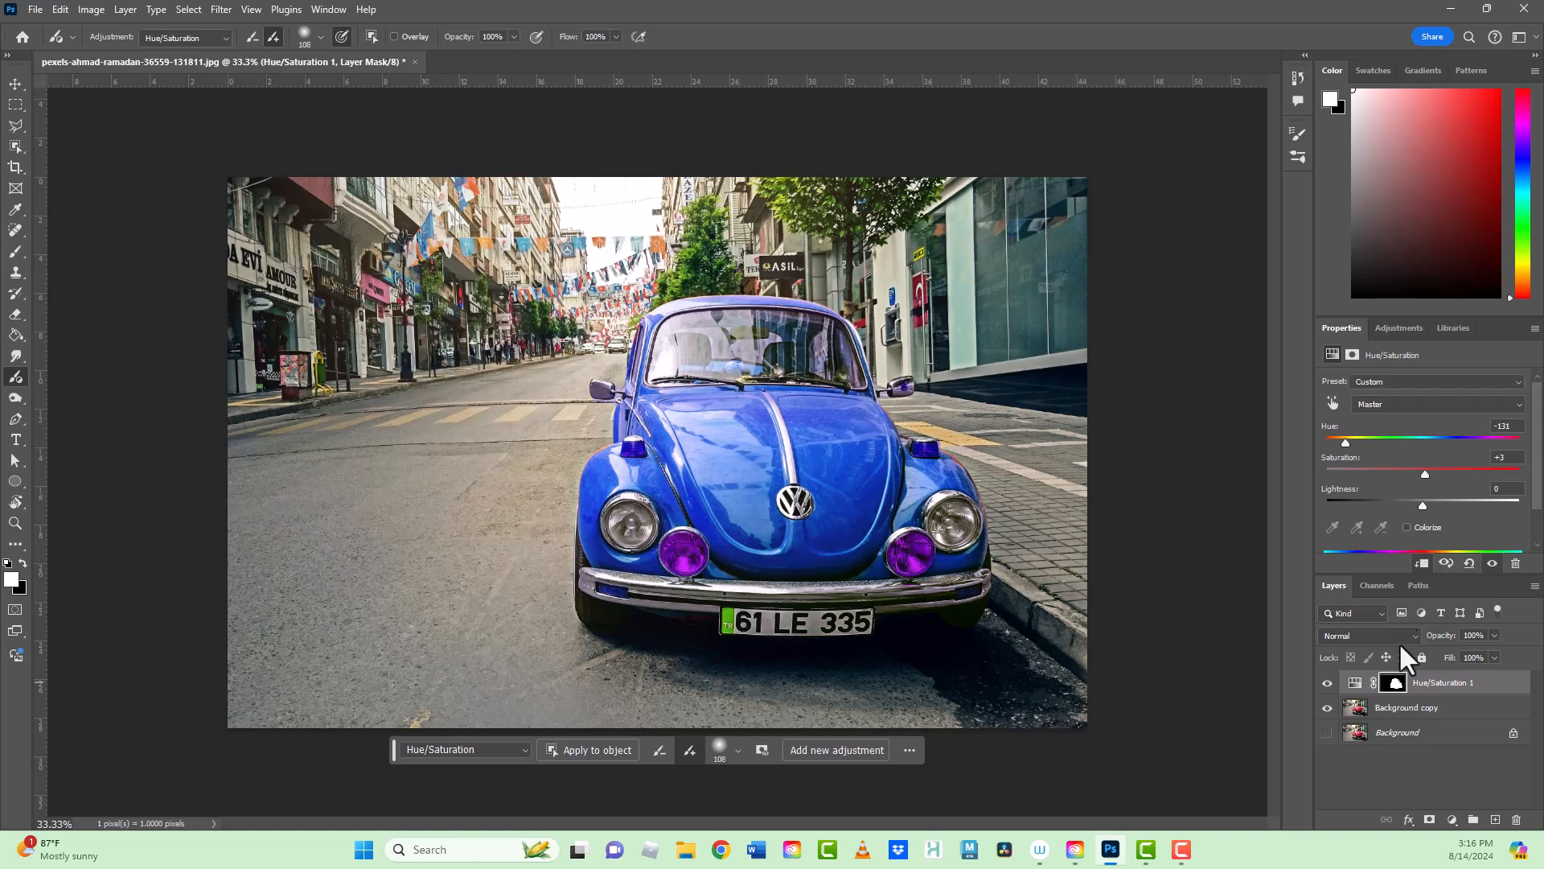
{"action": "left_click", "coordinate": [1446, 564]}
{"action": "left_click", "coordinate": [1446, 564]}
{"action": "left_click", "coordinate": [1446, 564]}
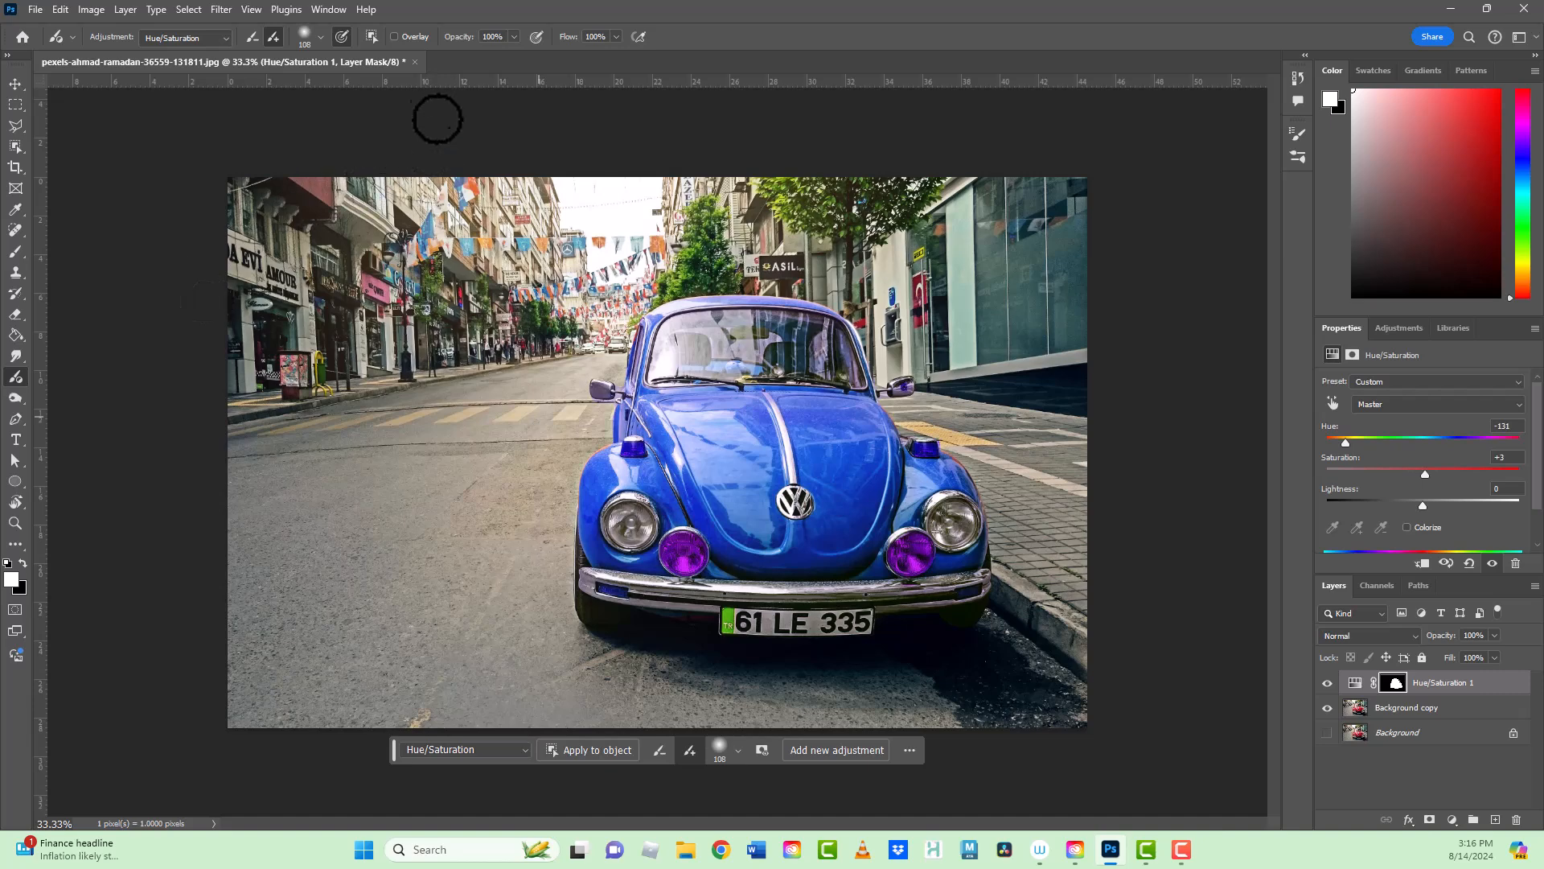
Step: Subtract the fog lamps, turn signals, bumper reflectors, number plate strip and side mirrors from the car's Hue/Saturation mask
{"action": "left_click", "coordinate": [252, 34]}
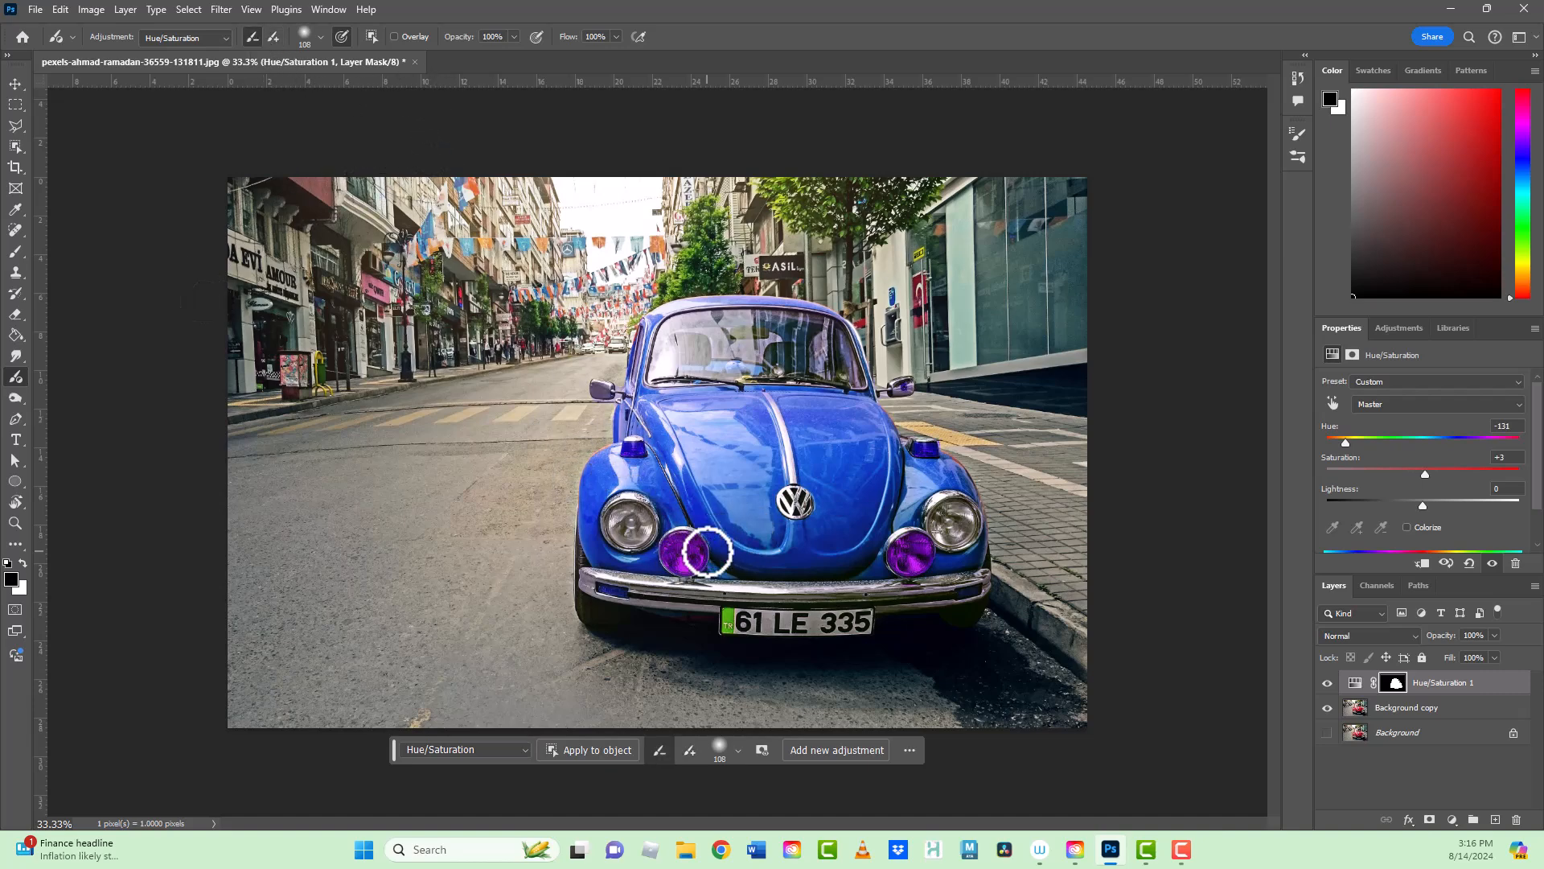
{"action": "key", "text": "ctrl+plus"}
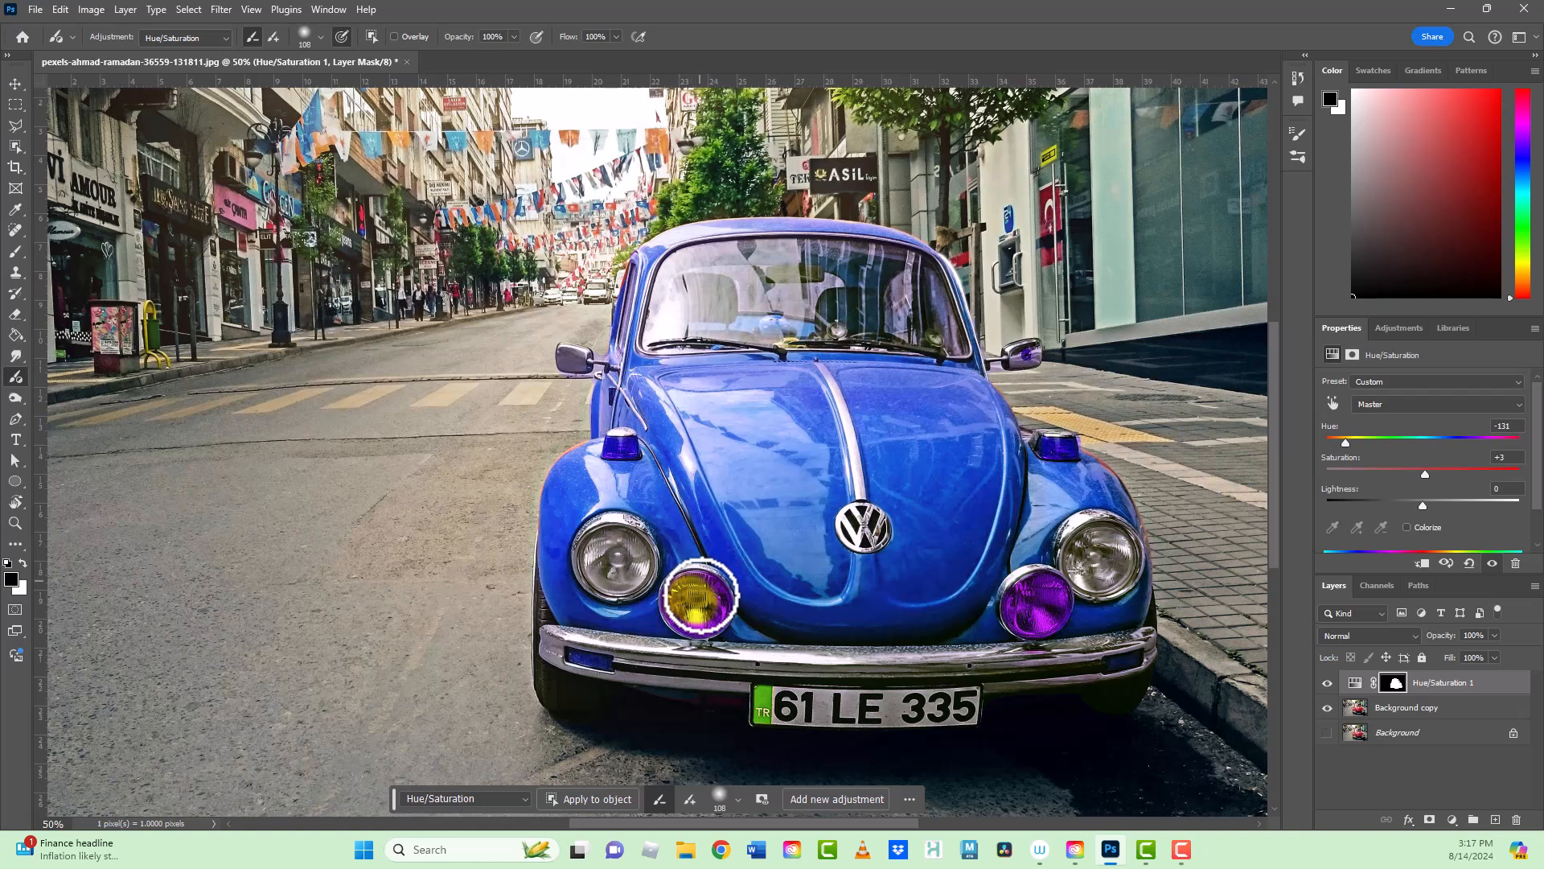
{"action": "mouse_move", "coordinate": [708, 587]}
{"action": "left_mouse_down"}
{"action": "mouse_move", "coordinate": [690, 620]}
{"action": "mouse_move", "coordinate": [695, 604]}
{"action": "left_mouse_up"}
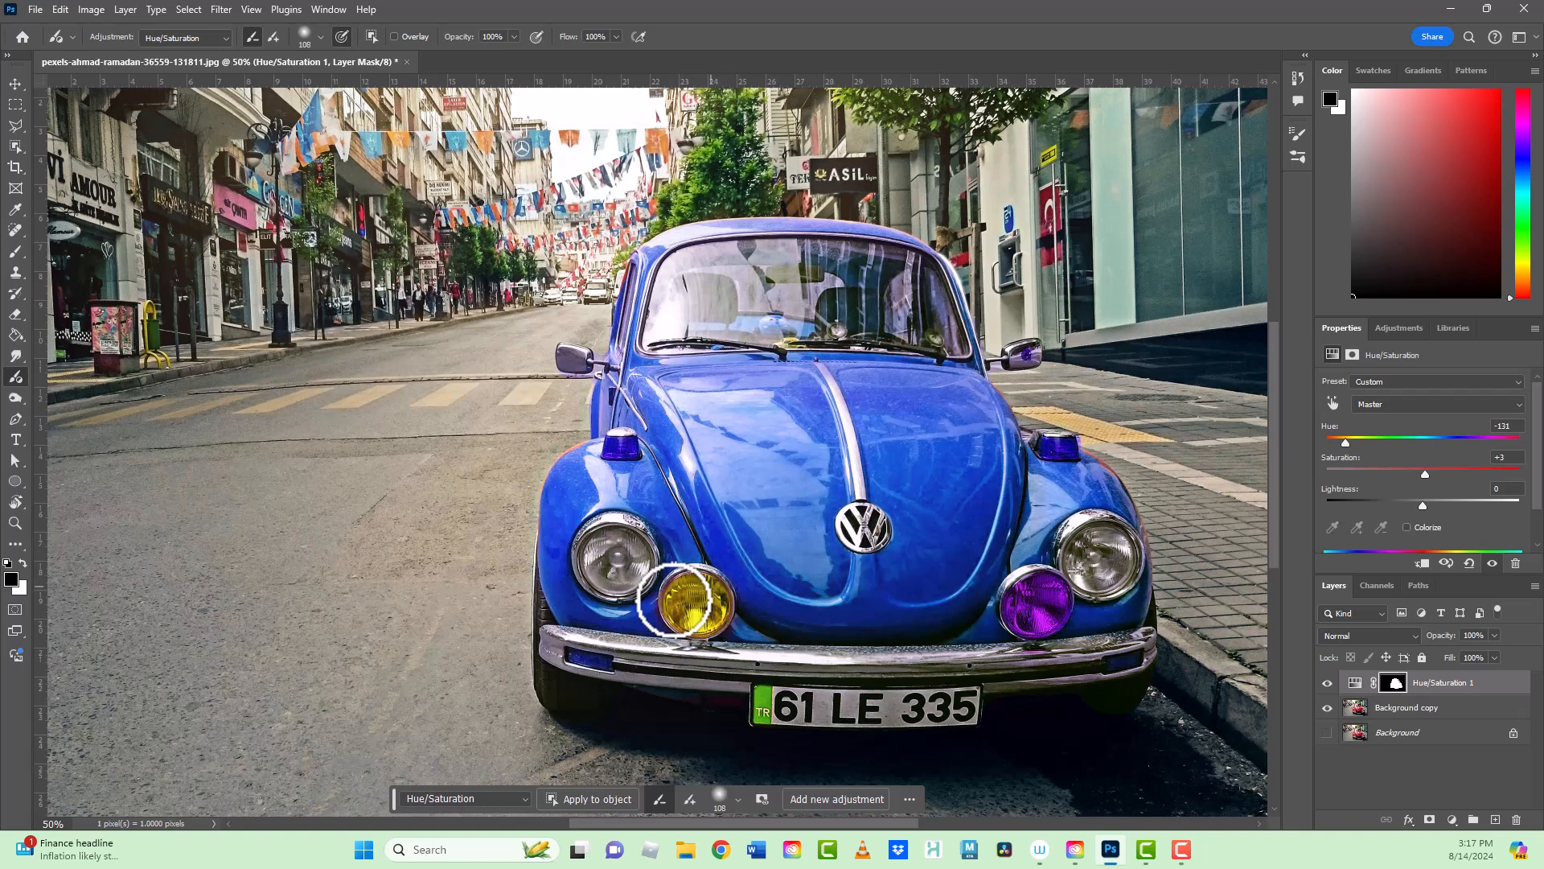
{"action": "left_click_drag", "start_coordinate": [1051, 600], "coordinate": [1049, 600]}
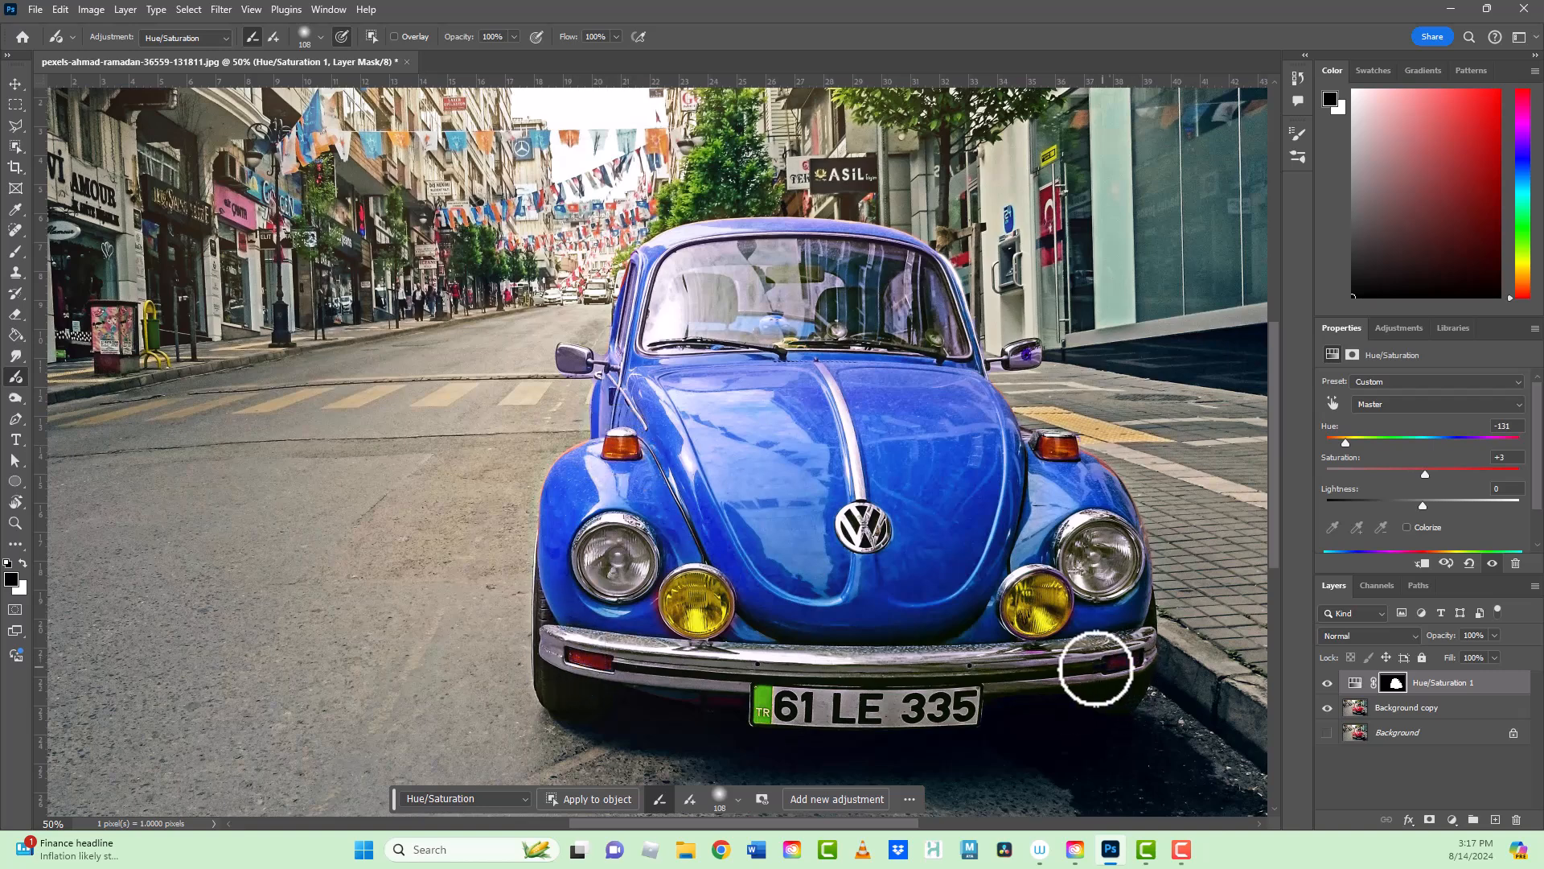
{"action": "left_click", "coordinate": [779, 705]}
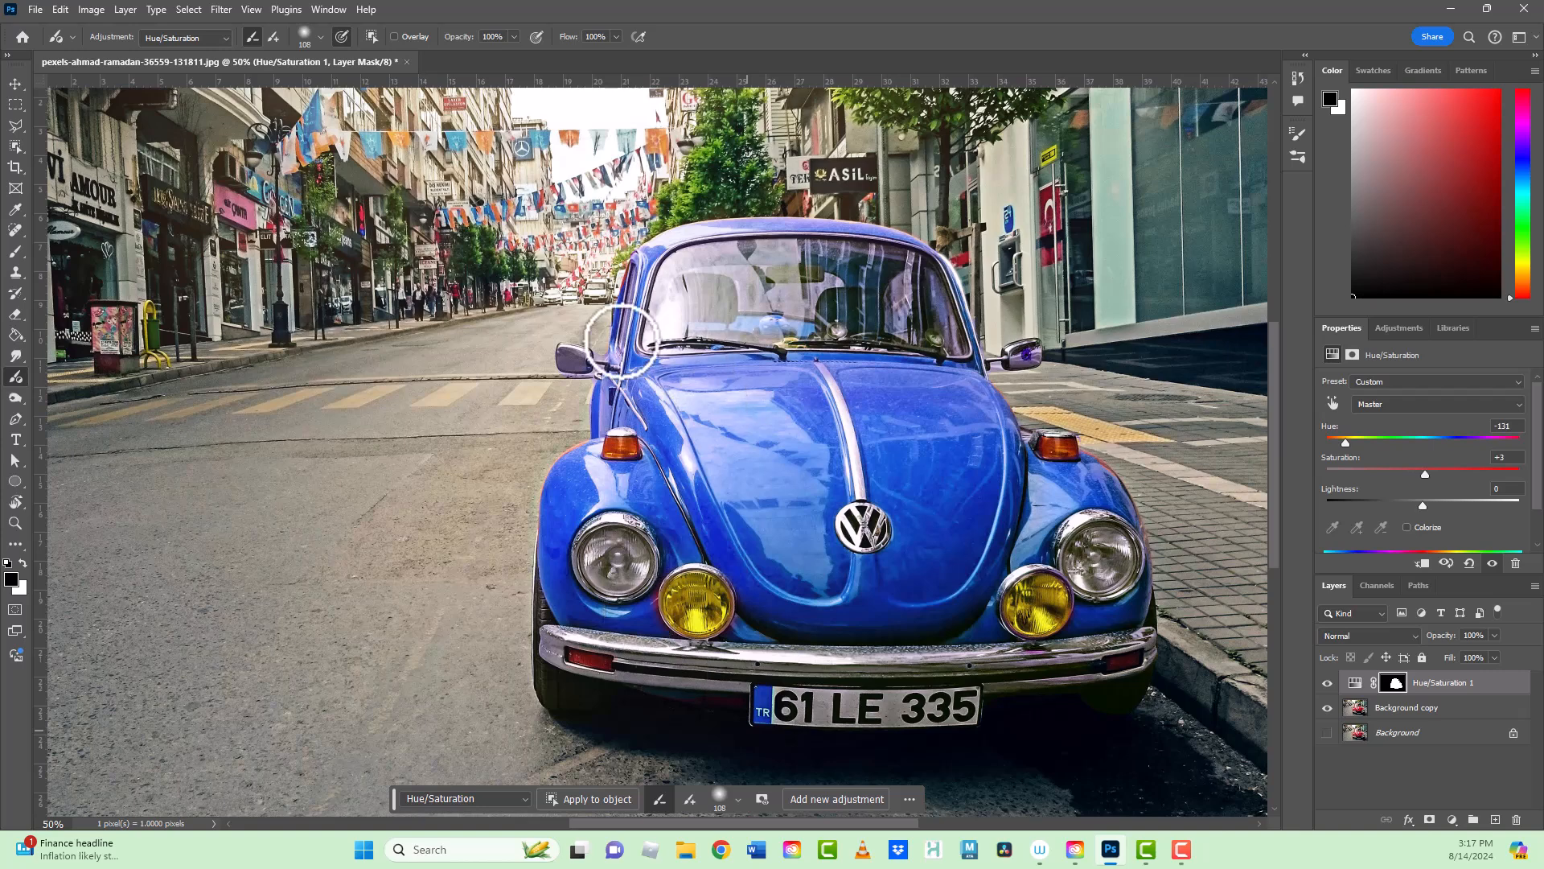
{"action": "left_click", "coordinate": [562, 338]}
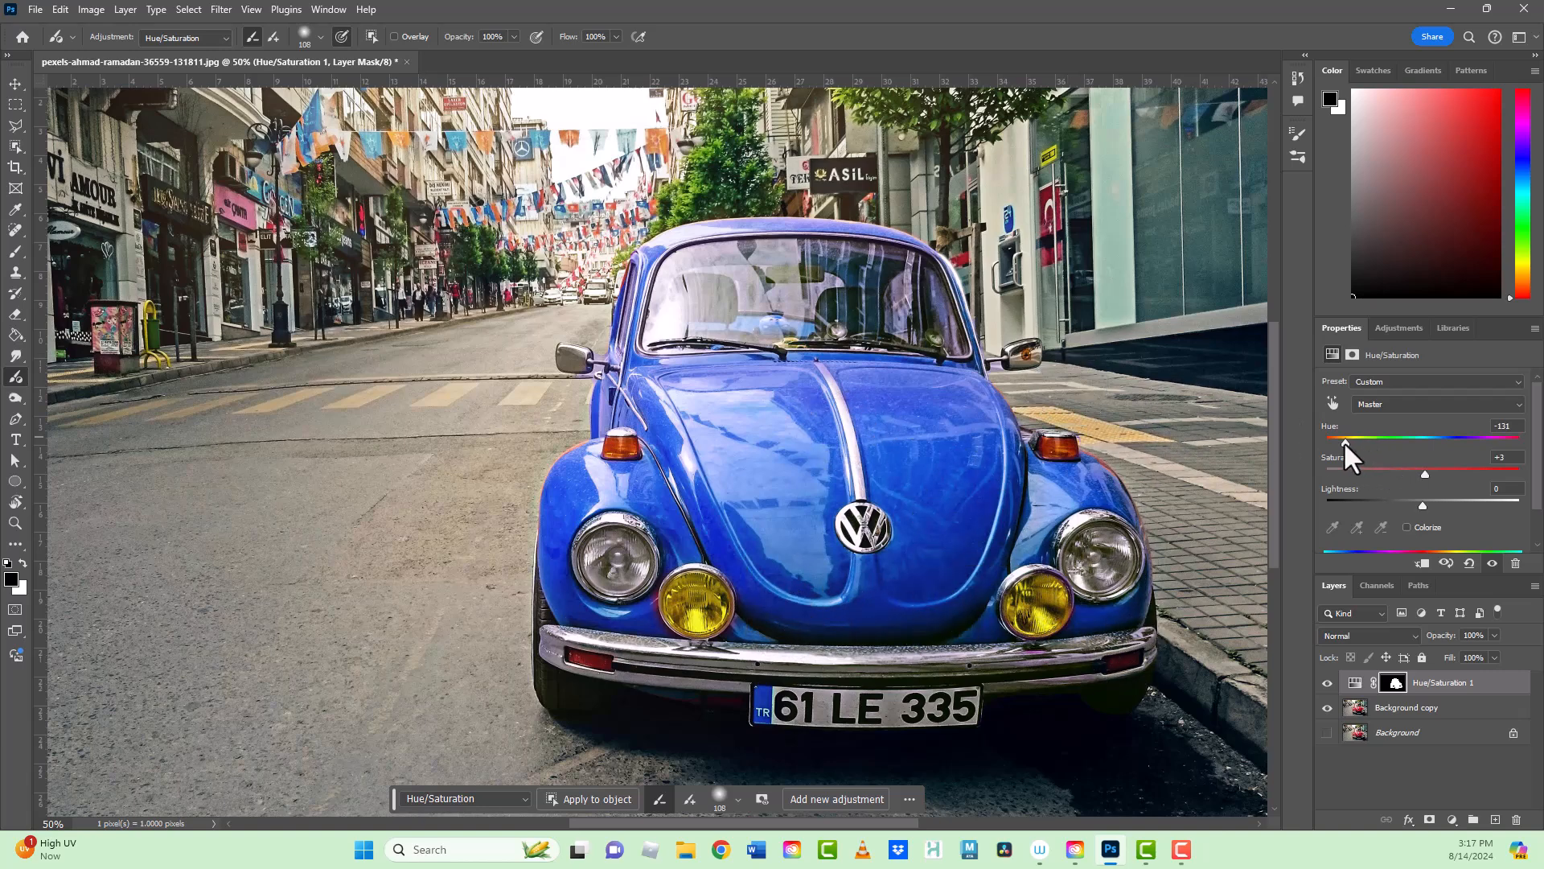
Step: Set the car's hue to -121, and switch the Adjustment Brush to adding with a brush size of 50
{"action": "mouse_move", "coordinate": [1345, 441]}
{"action": "left_mouse_down"}
{"action": "mouse_move", "coordinate": [1529, 455]}
{"action": "mouse_move", "coordinate": [1354, 440]}
{"action": "left_mouse_up"}
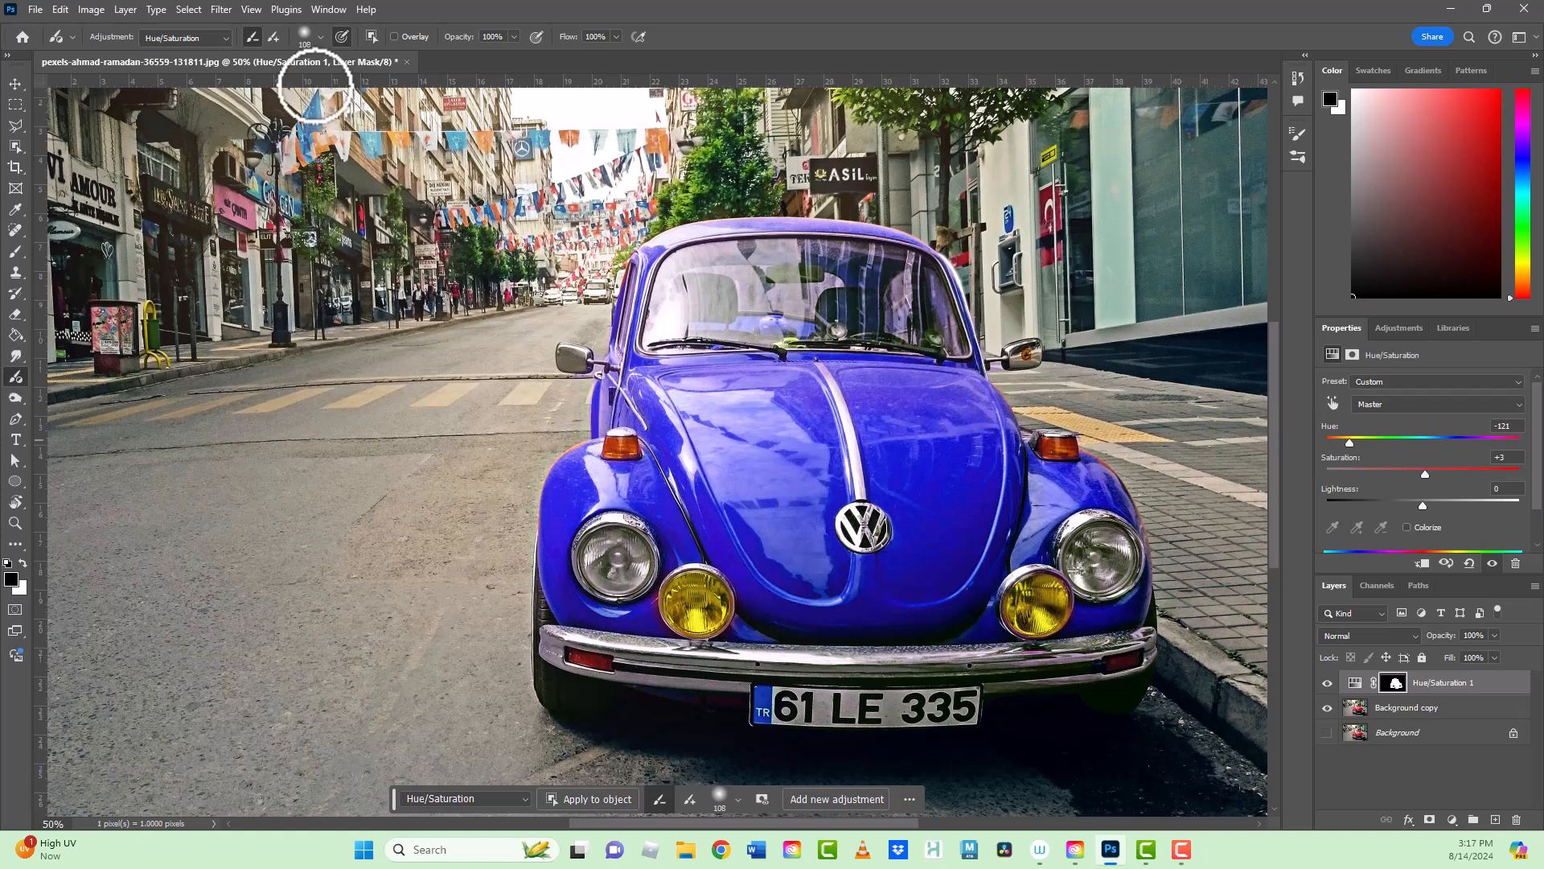
{"action": "left_click", "coordinate": [274, 36]}
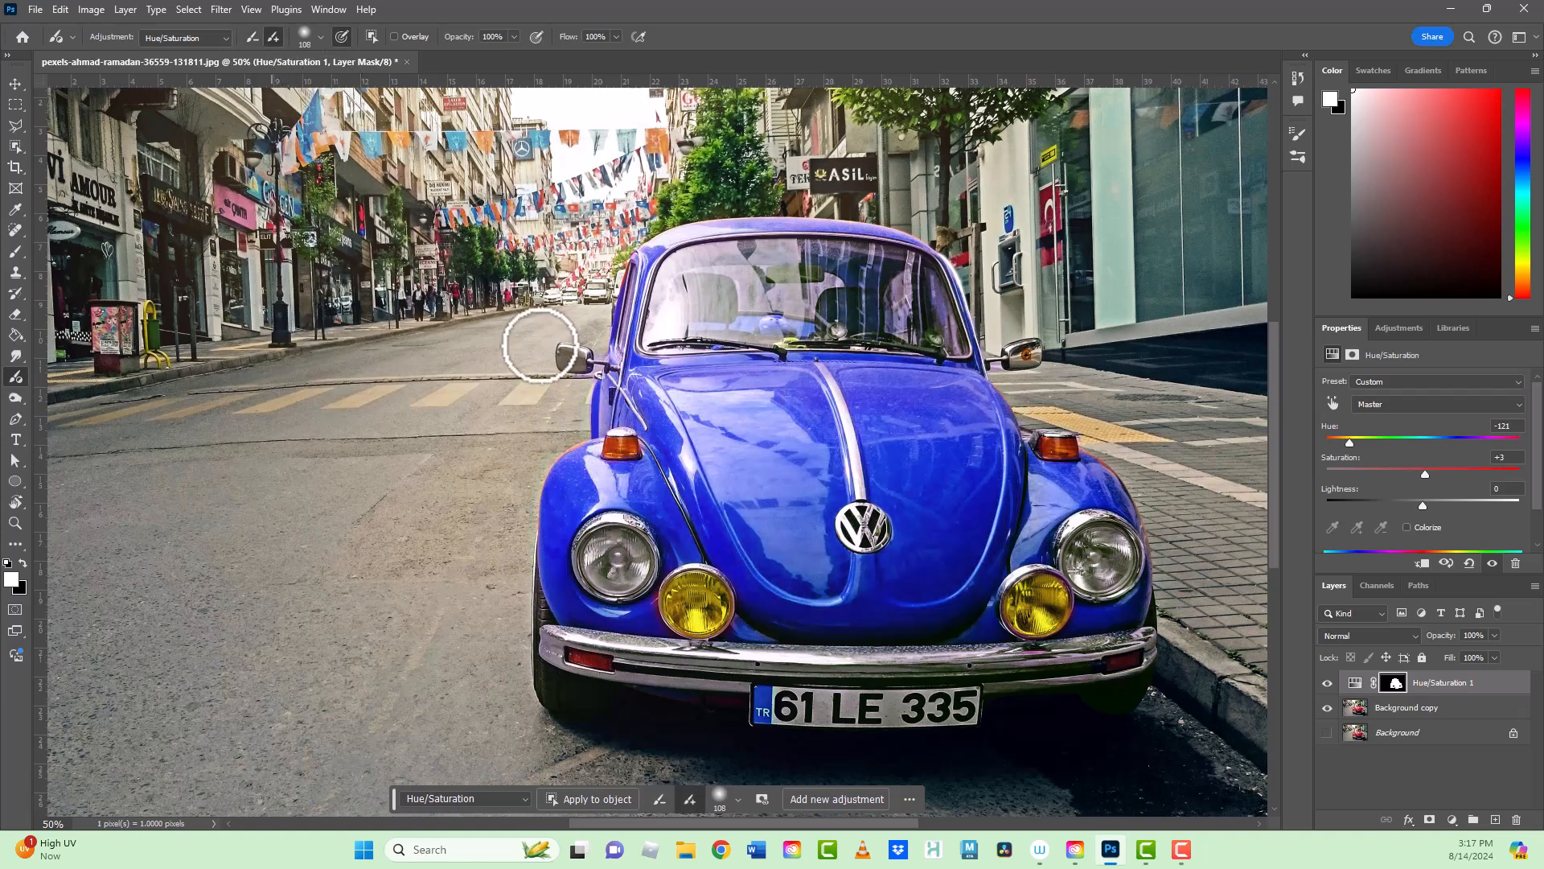
{"action": "key", "text": "bracketleft"}
{"action": "key", "text": "bracketleft"}
{"action": "key", "text": "bracketleft"}
{"action": "key", "text": "bracketleft"}
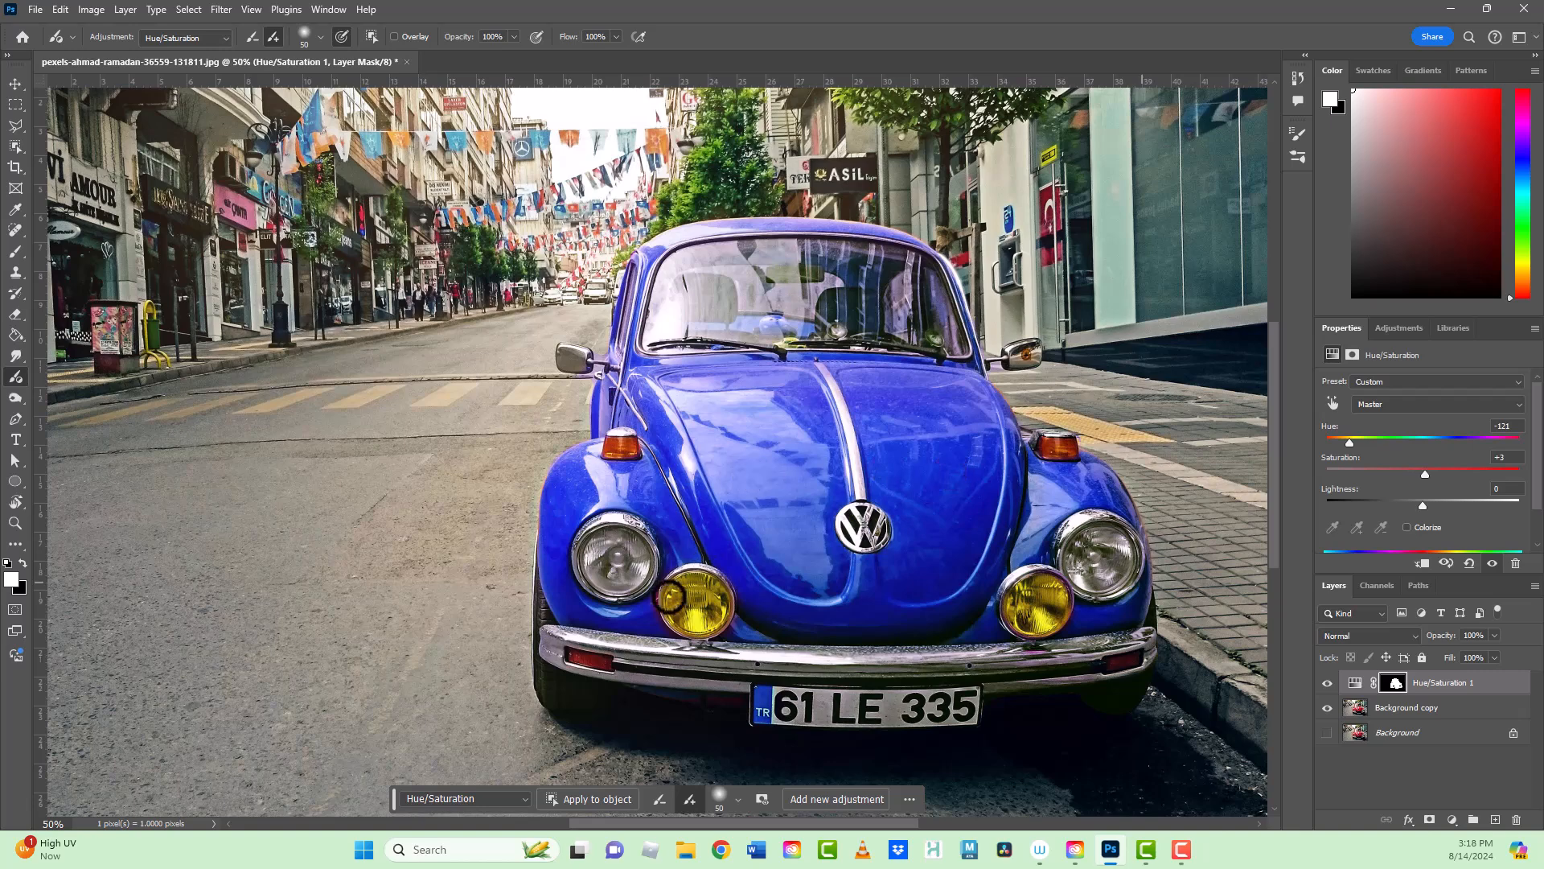
Step: Subtract a small spot of bodywork beside the fog lamp from the adjustment mask and paint it back in
{"action": "left_click", "coordinate": [254, 33]}
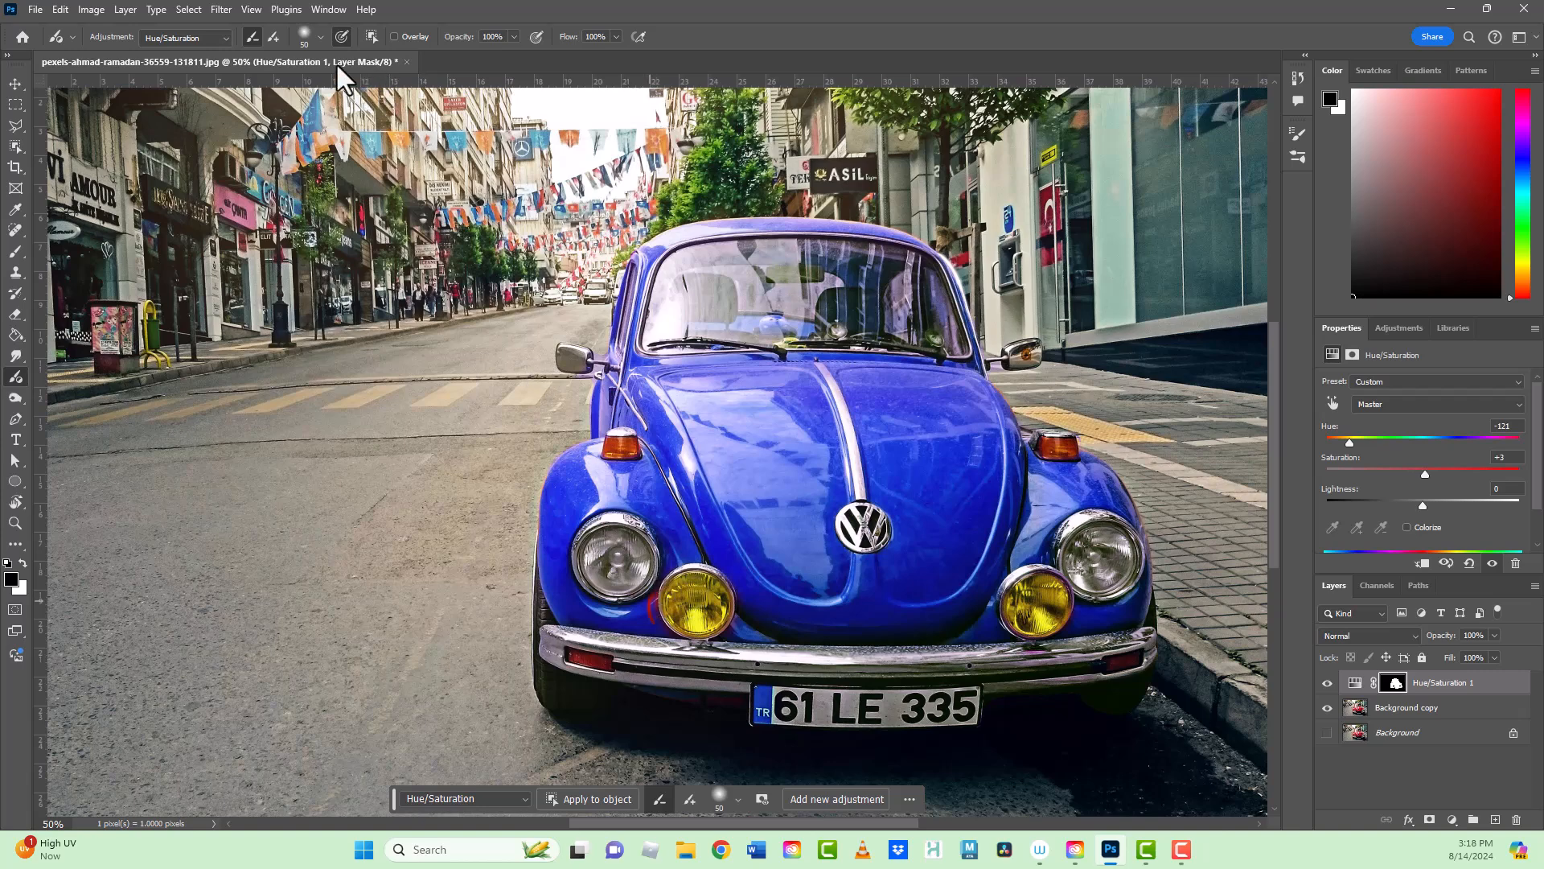
{"action": "left_click", "coordinate": [271, 35]}
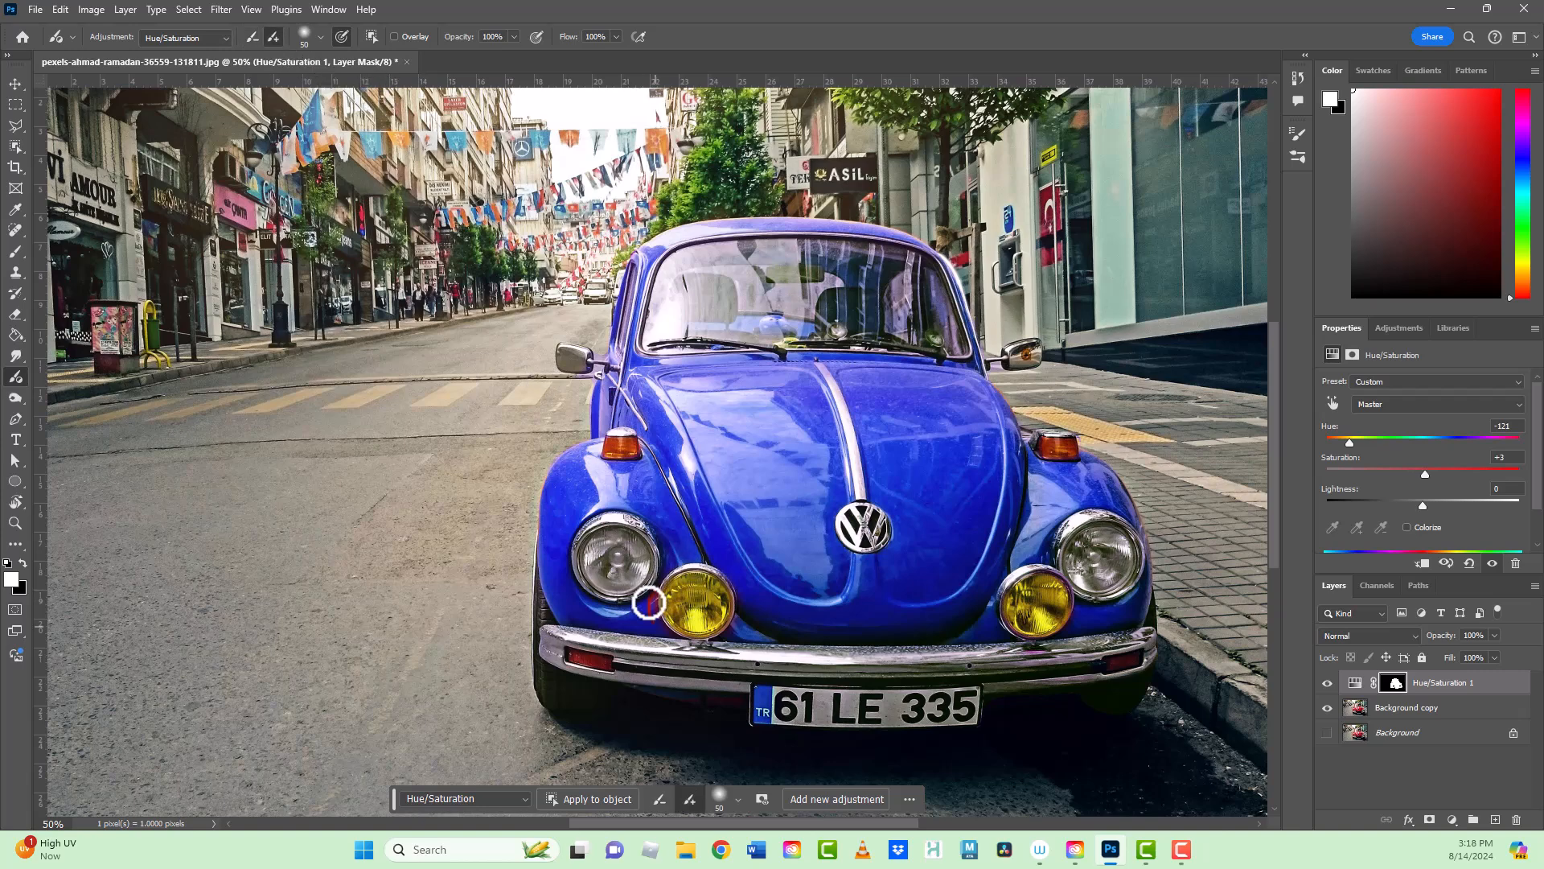
{"action": "left_click_drag", "start_coordinate": [646, 587], "coordinate": [657, 591]}
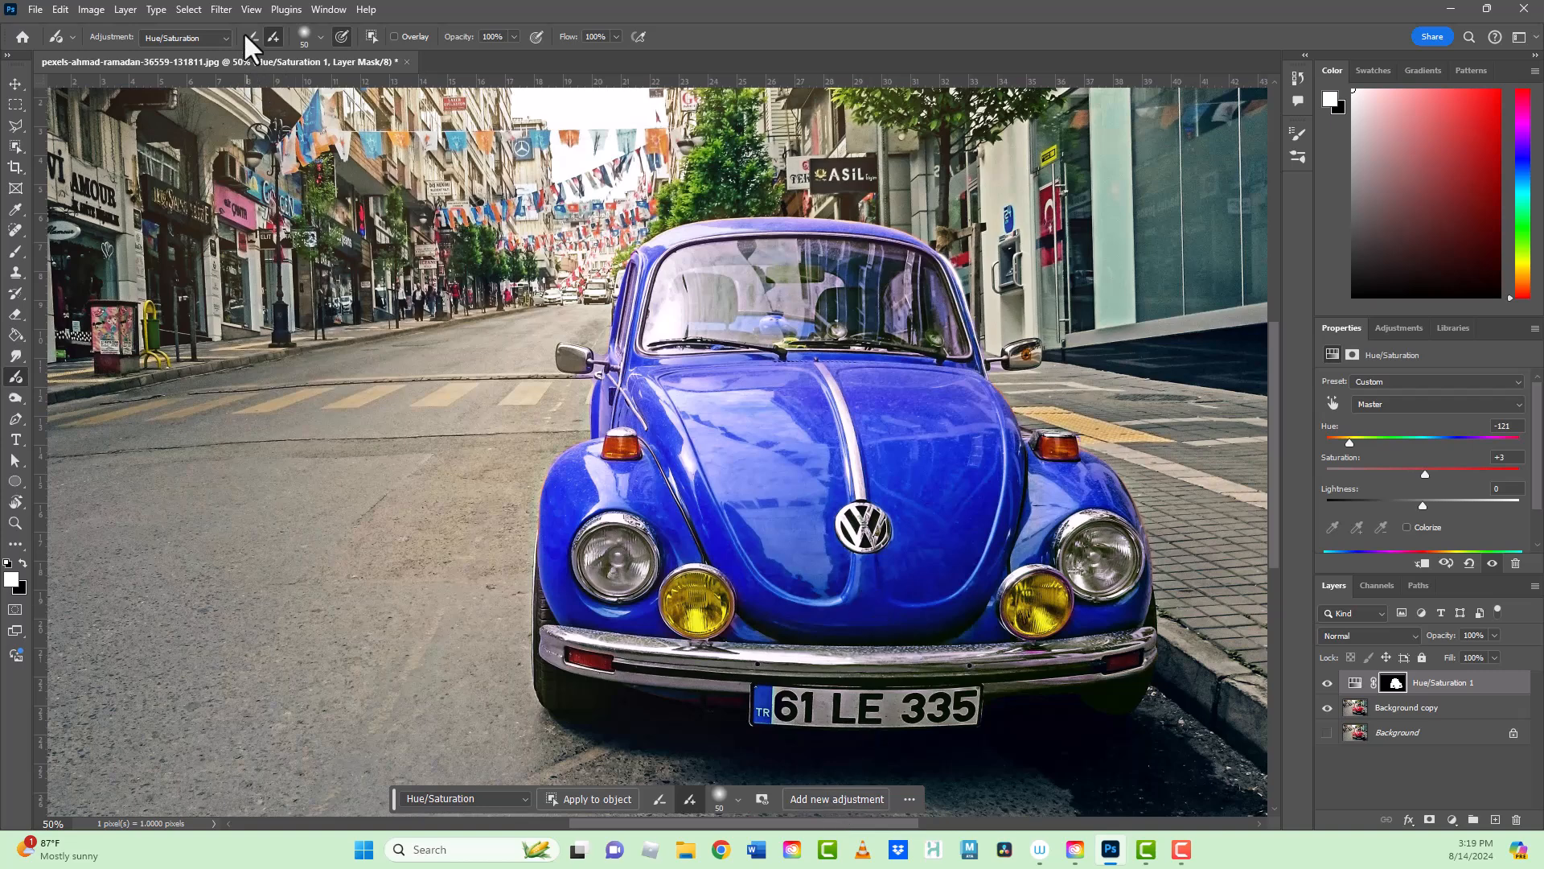
Step: Change the Adjustment Brush's adjustment type to Exposure
{"action": "left_click", "coordinate": [223, 37]}
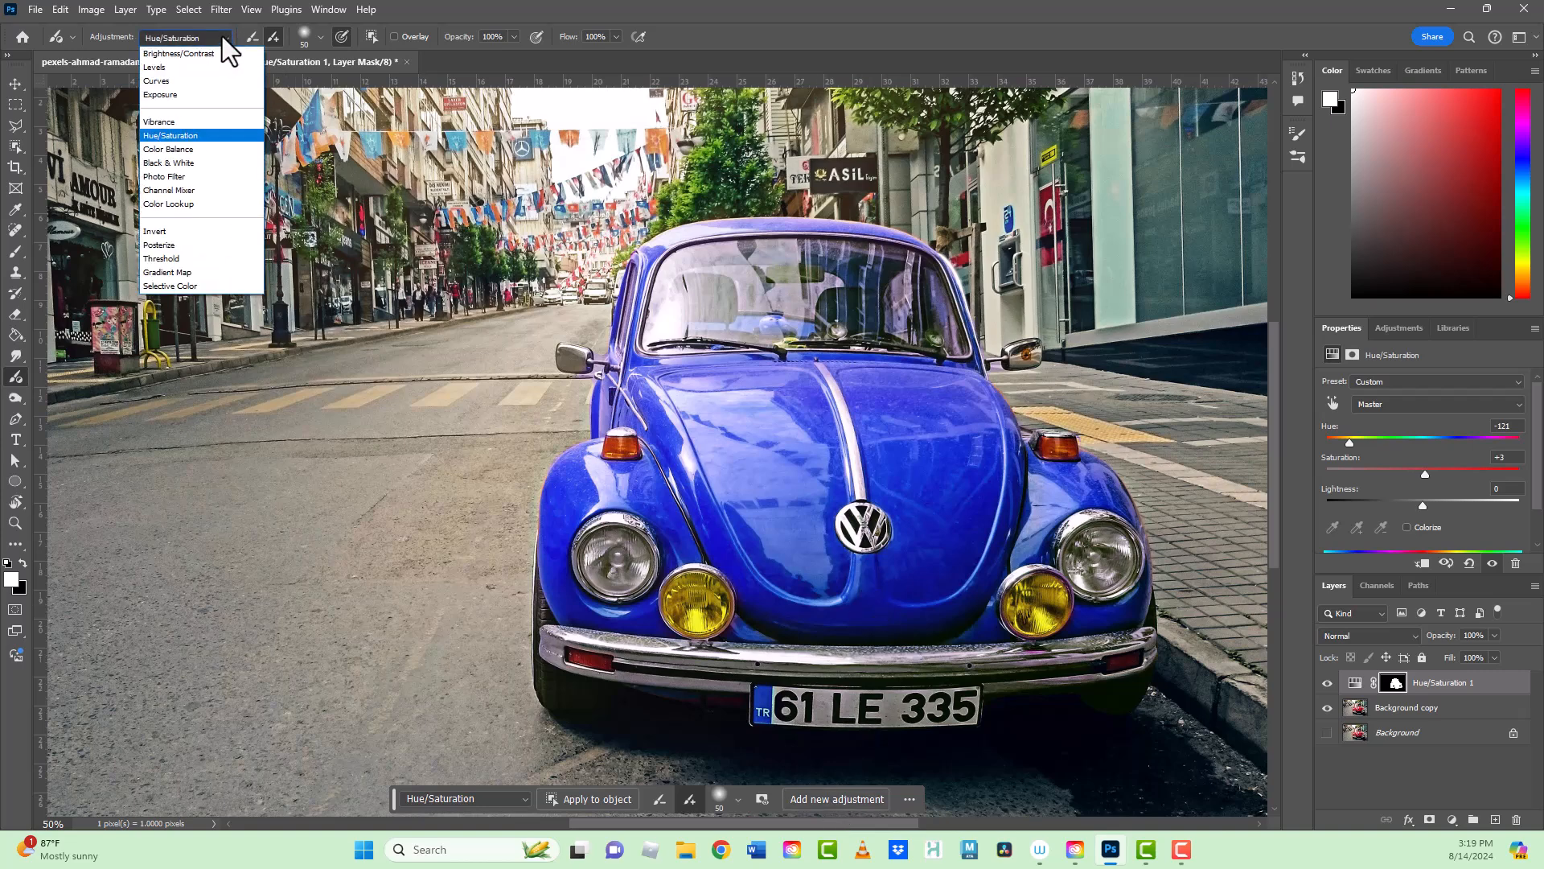
{"action": "left_click", "coordinate": [183, 93]}
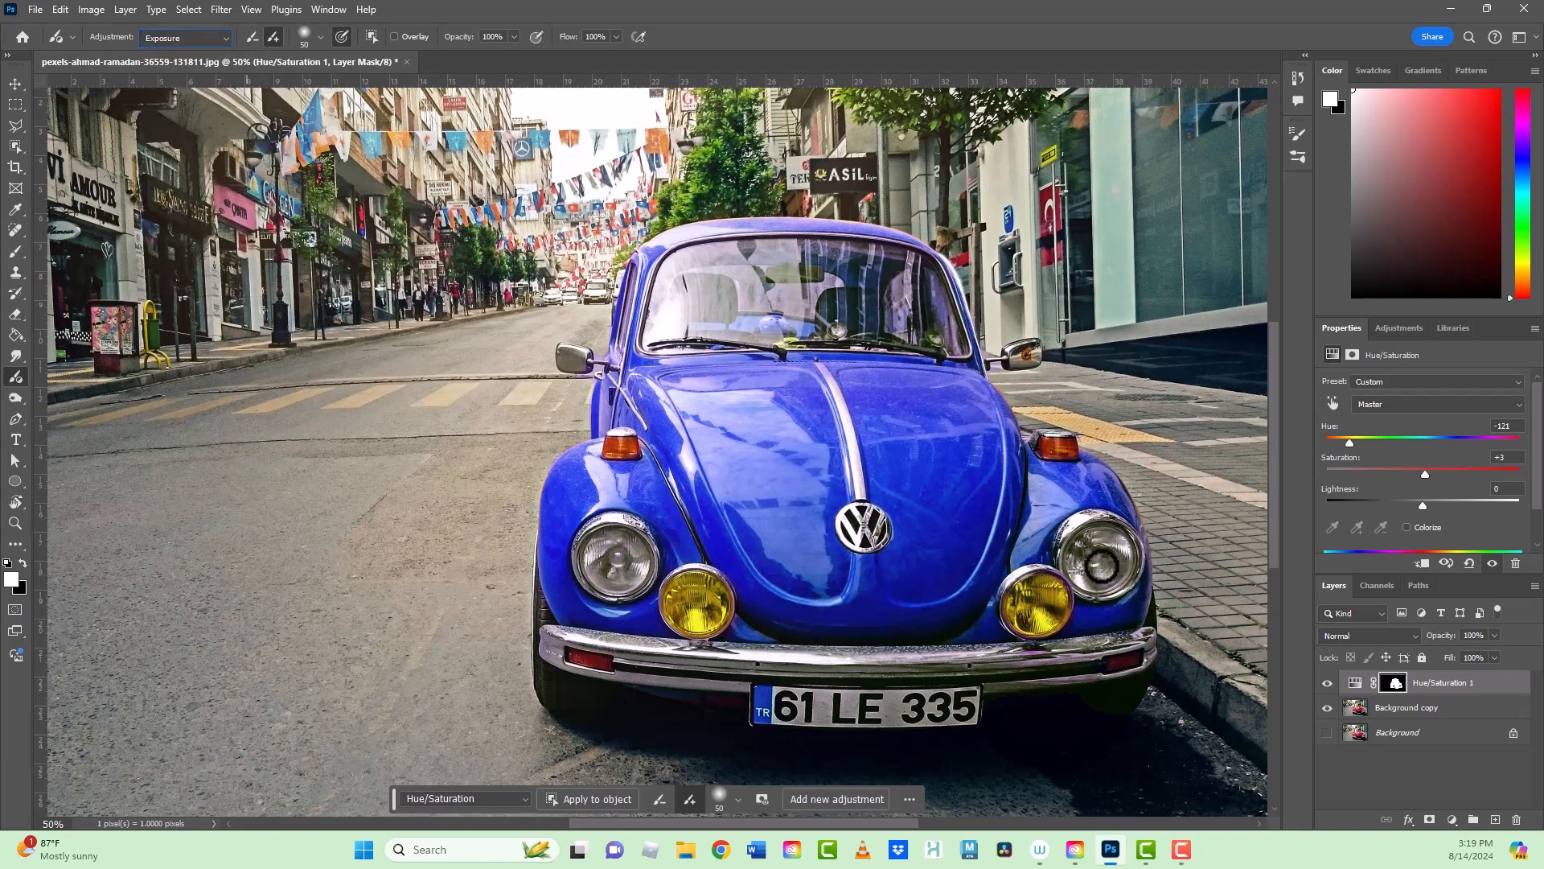